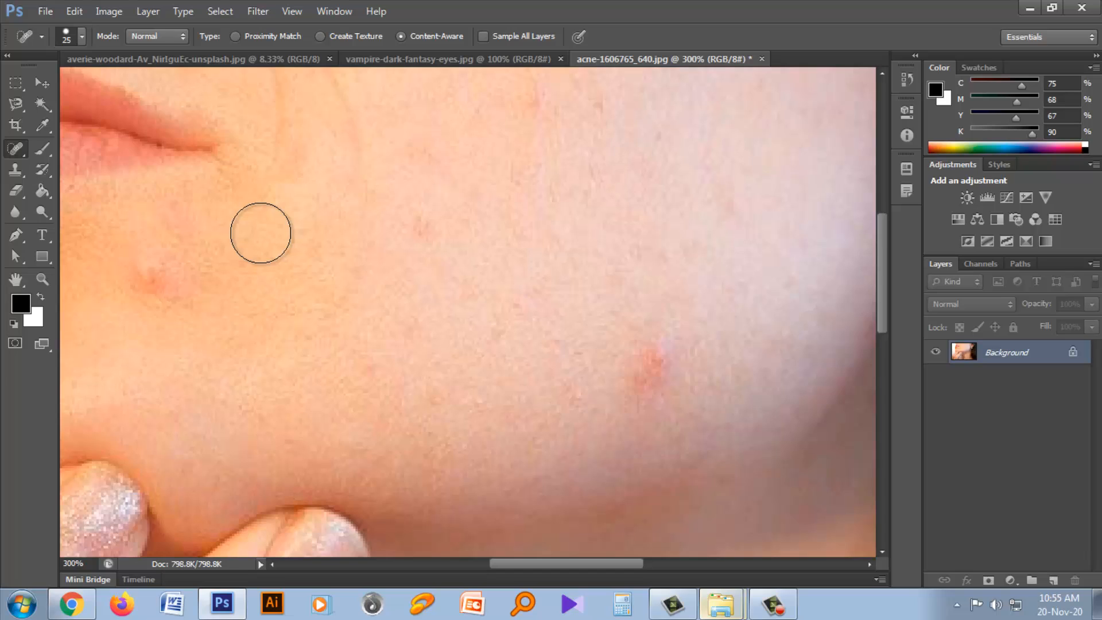
# Step: Try different Spot Healing Brush sizes, going down to 9 px, up to 40 px and back to 30 px
pyautogui.press('[')
pyautogui.press('[')
pyautogui.press('[')
pyautogui.press('[')
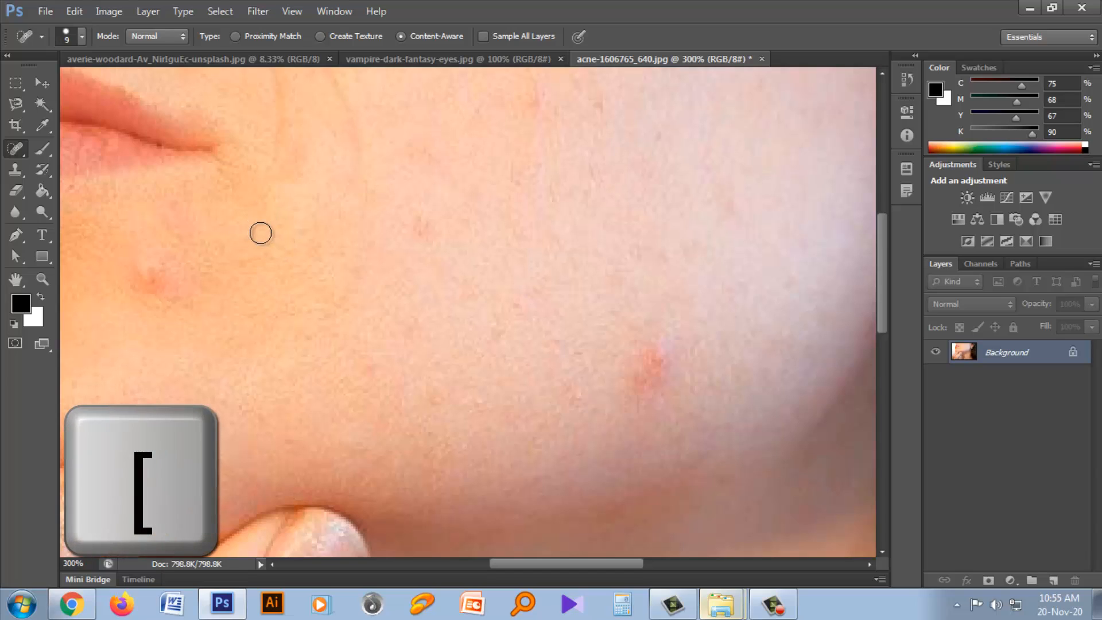
pyautogui.press(']')
pyautogui.press(']')
pyautogui.press(']')
pyautogui.press(']')
pyautogui.press(']')
pyautogui.press(']')
pyautogui.press(']')
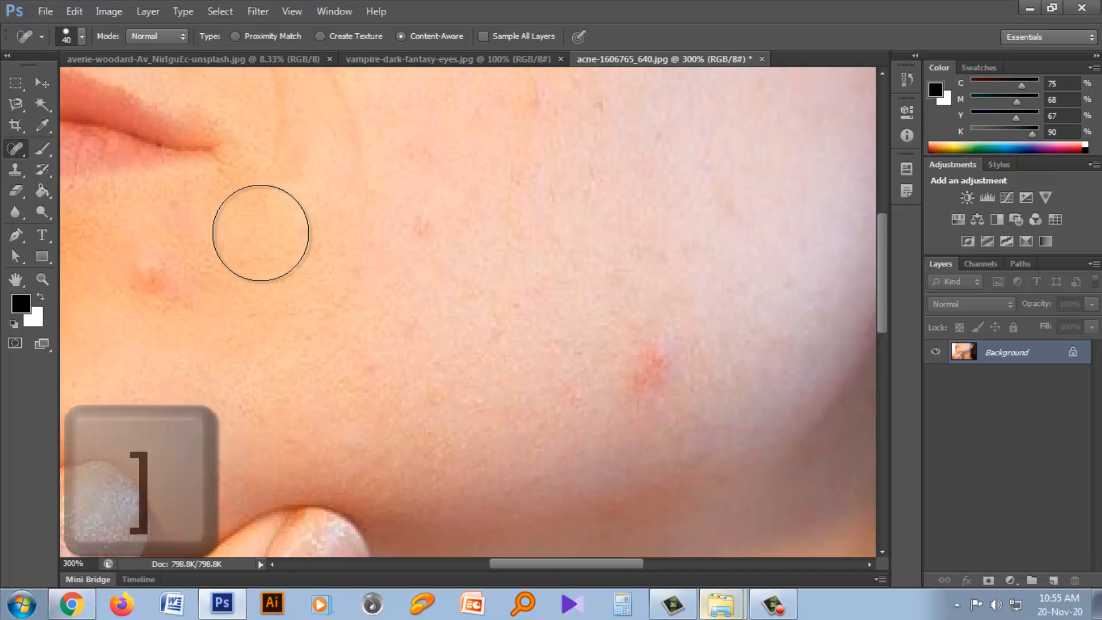
pyautogui.press('[')
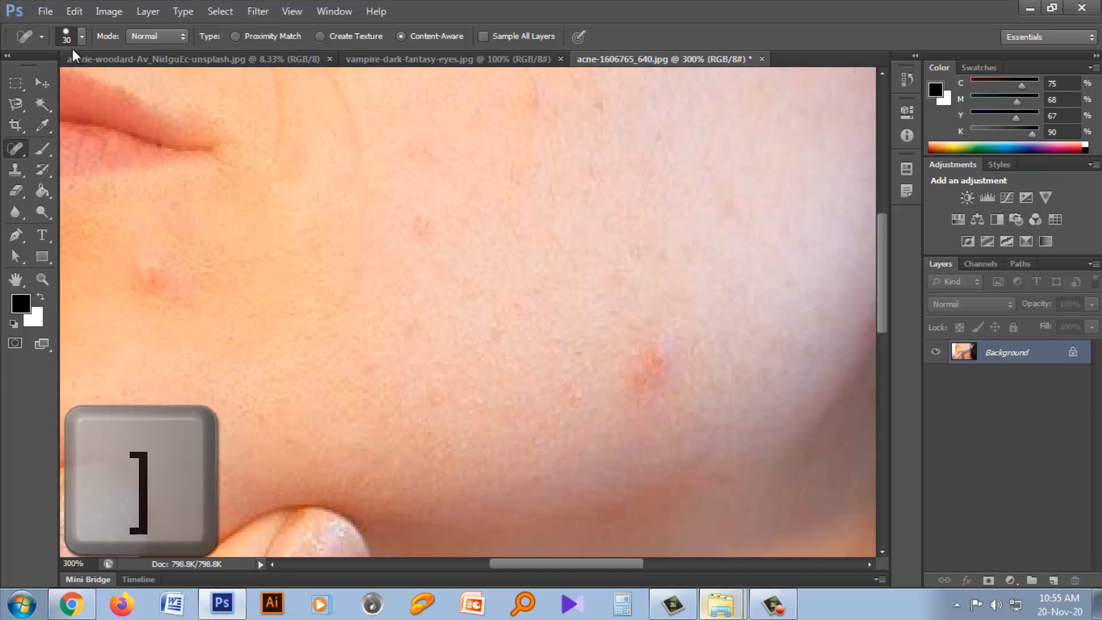
# Step: Set the Spot Healing Brush size to 29 px in the brush settings
pyautogui.click(82, 37)
pyautogui.moveTo(49, 84); pyautogui.dragTo(66, 85)
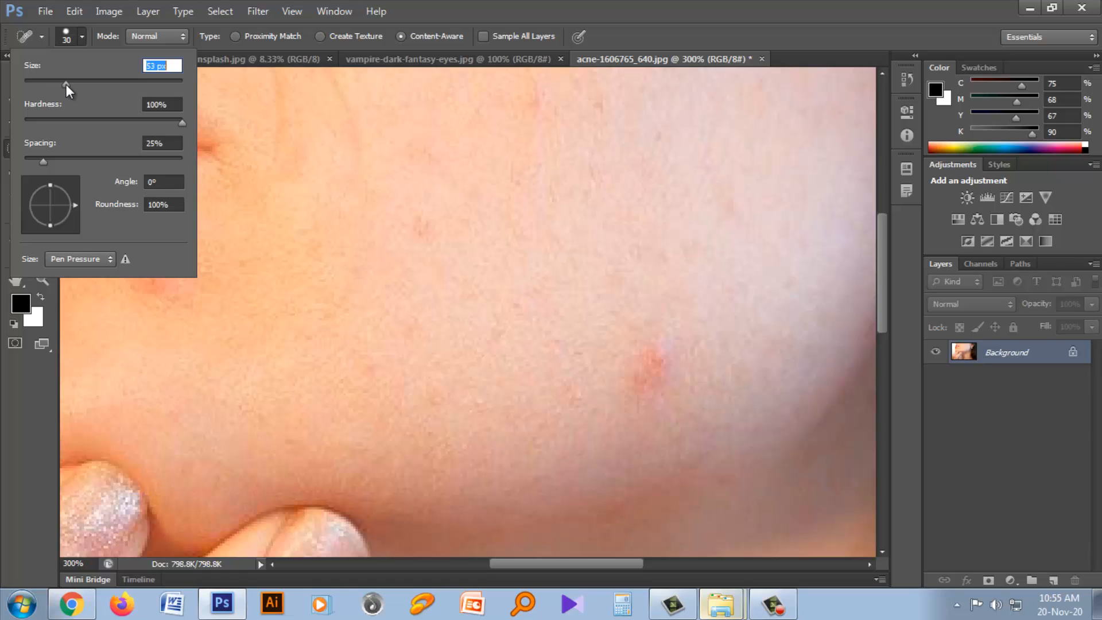
pyautogui.click(313, 184)
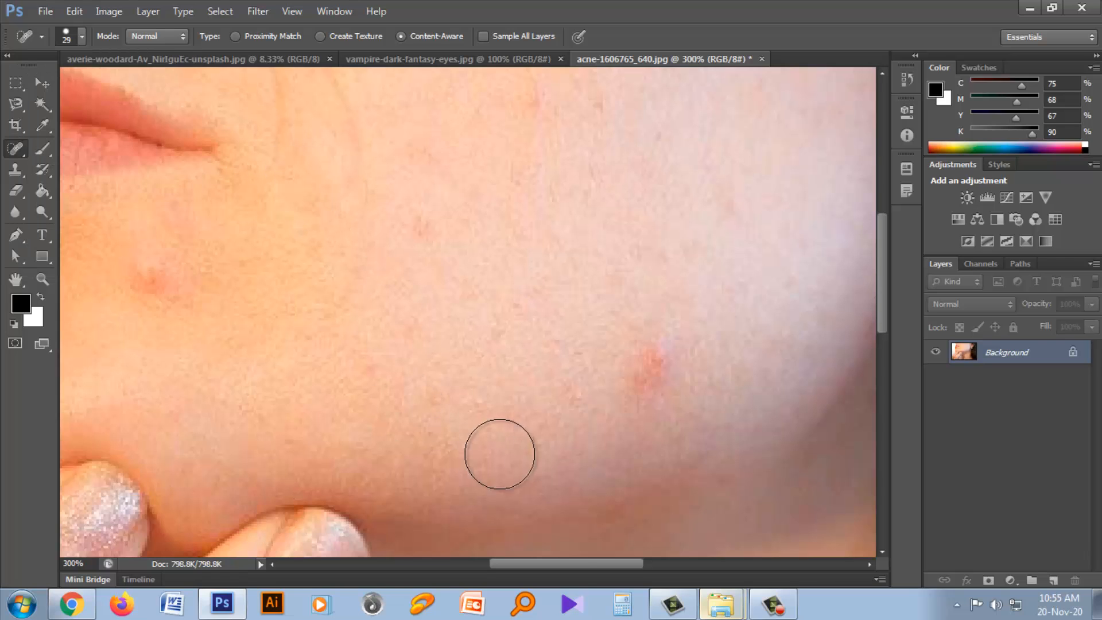
# Step: Switch to the Healing Brush Tool and reduce its brush size to 30 px
pyautogui.moveTo(556, 564); pyautogui.dragTo(507, 565)
pyautogui.scroll(-1, 411, 367)
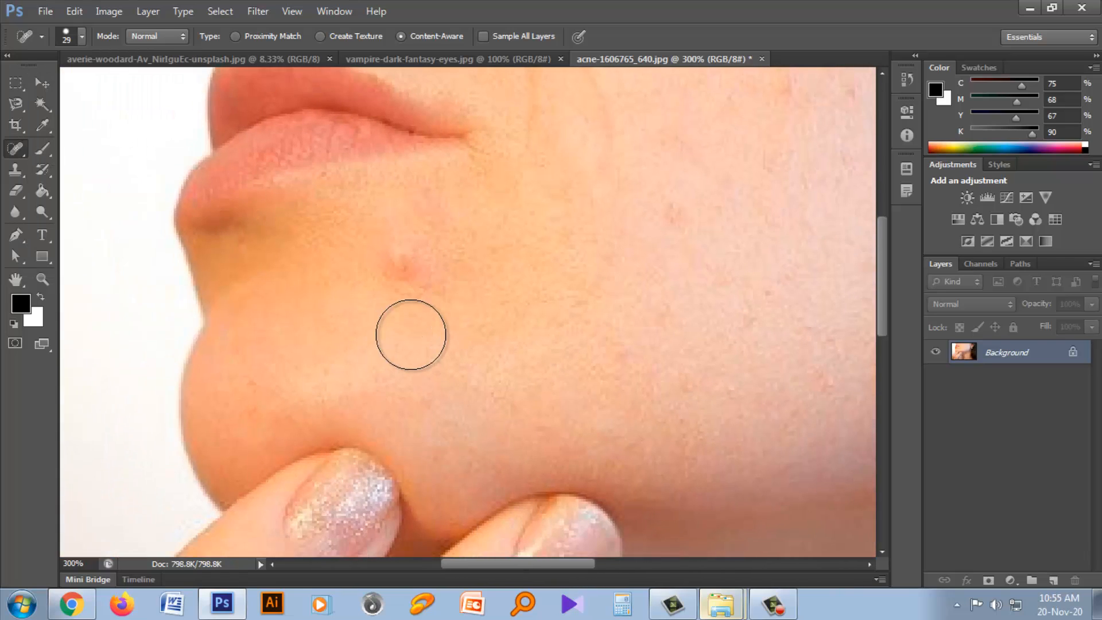
pyautogui.rightClick(15, 150)
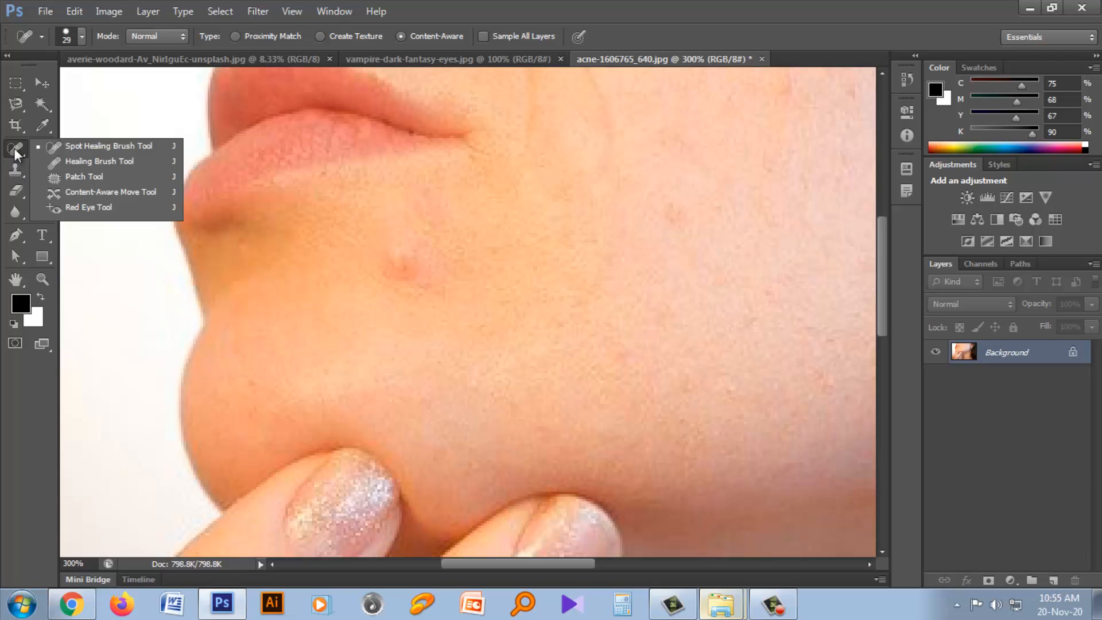
pyautogui.click(86, 162)
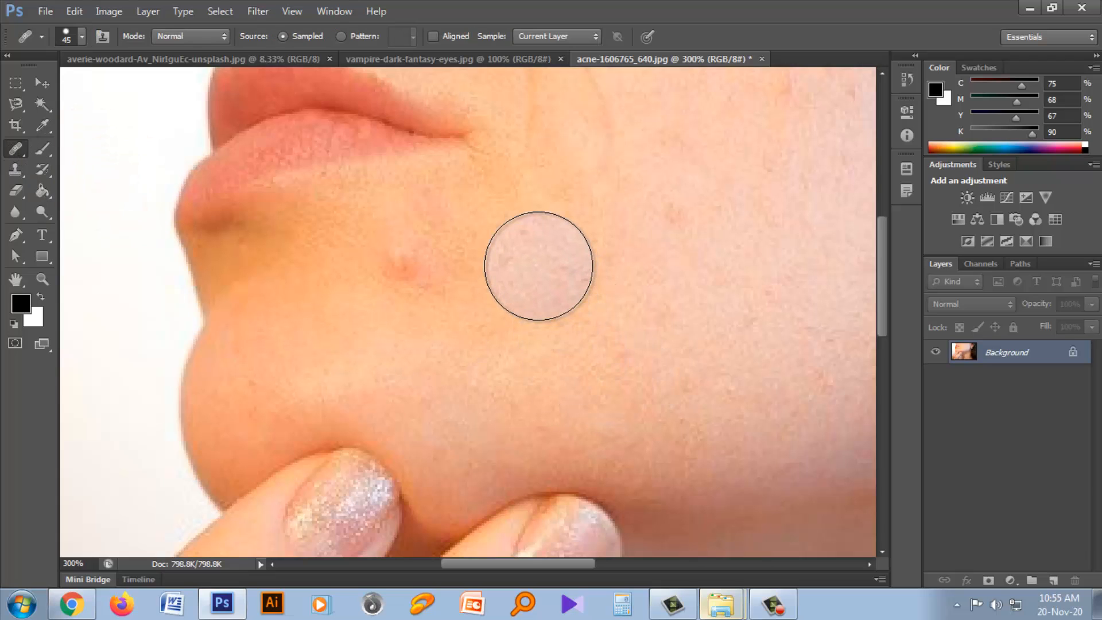
pyautogui.press('[')
pyautogui.press('[')
pyautogui.press('[')
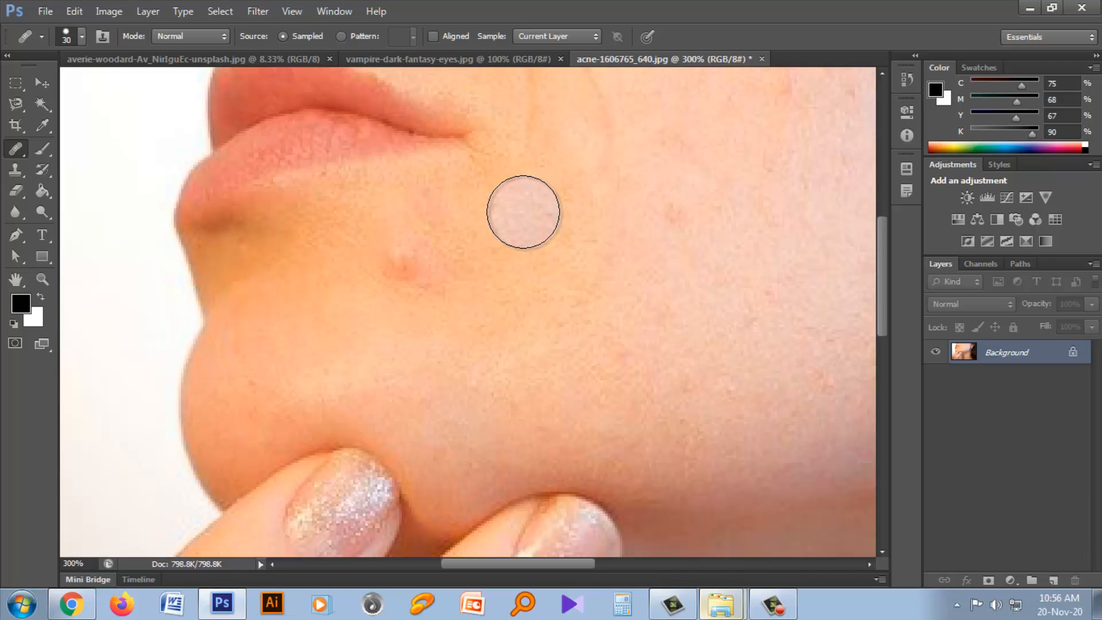
# Step: Try healing the red blemish below the lips with clean skin sampled near the mouth corner, and undo the correction
pyautogui.click(414, 276)
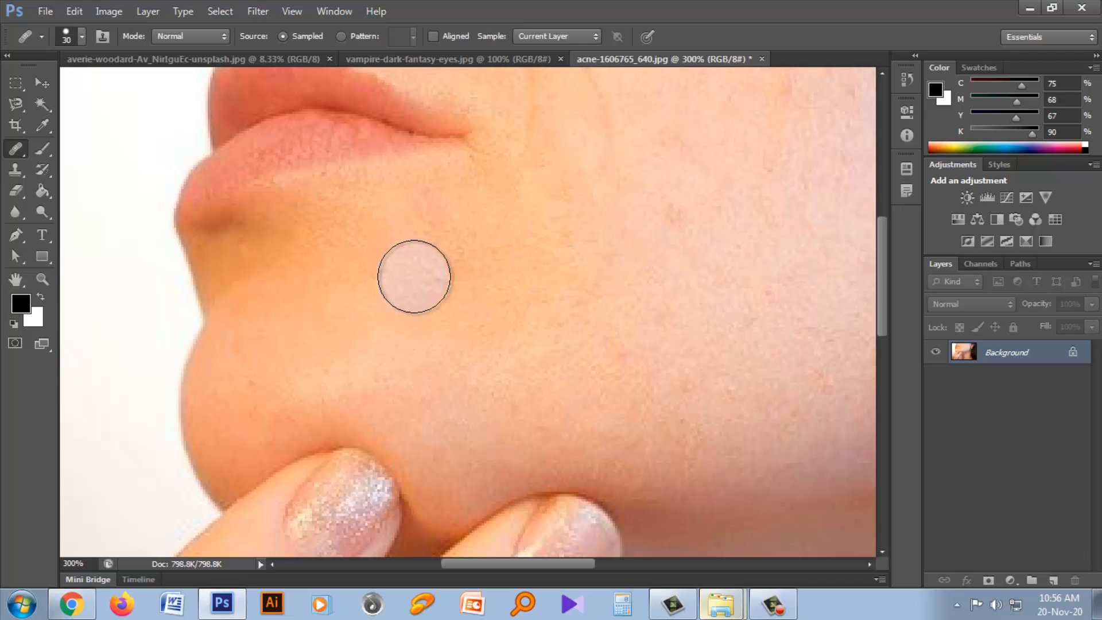
pyautogui.moveTo(414, 277)
pyautogui.mouseDown()
pyautogui.moveTo(423, 251)
pyautogui.moveTo(393, 249)
pyautogui.moveTo(410, 269)
pyautogui.moveTo(427, 270)
pyautogui.moveTo(411, 259)
pyautogui.moveTo(434, 264)
pyautogui.mouseUp()
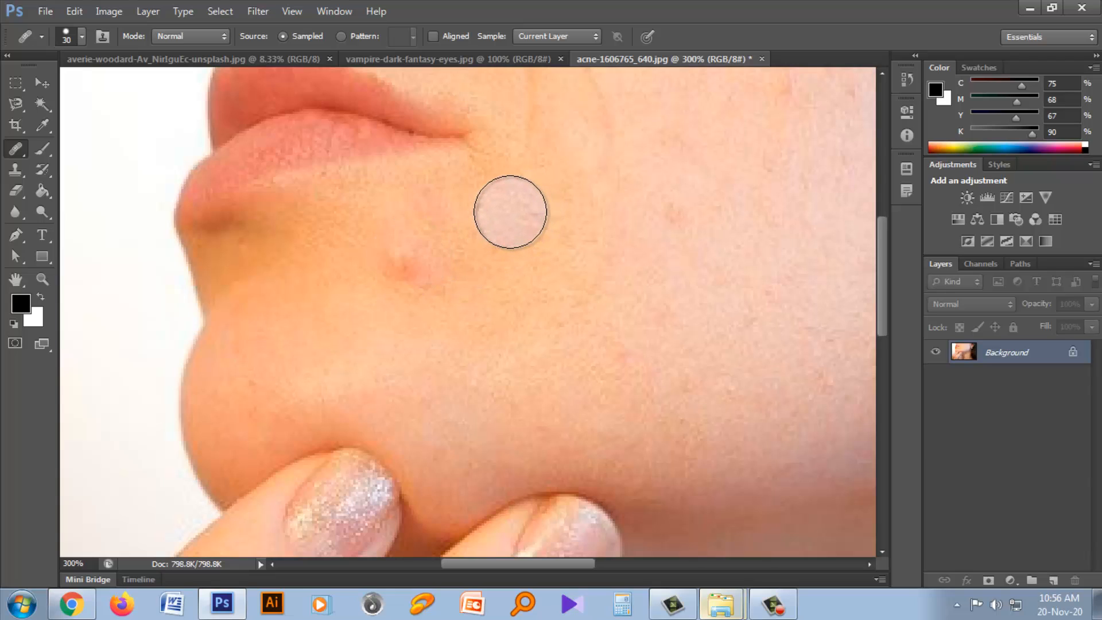
pyautogui.press('alt')
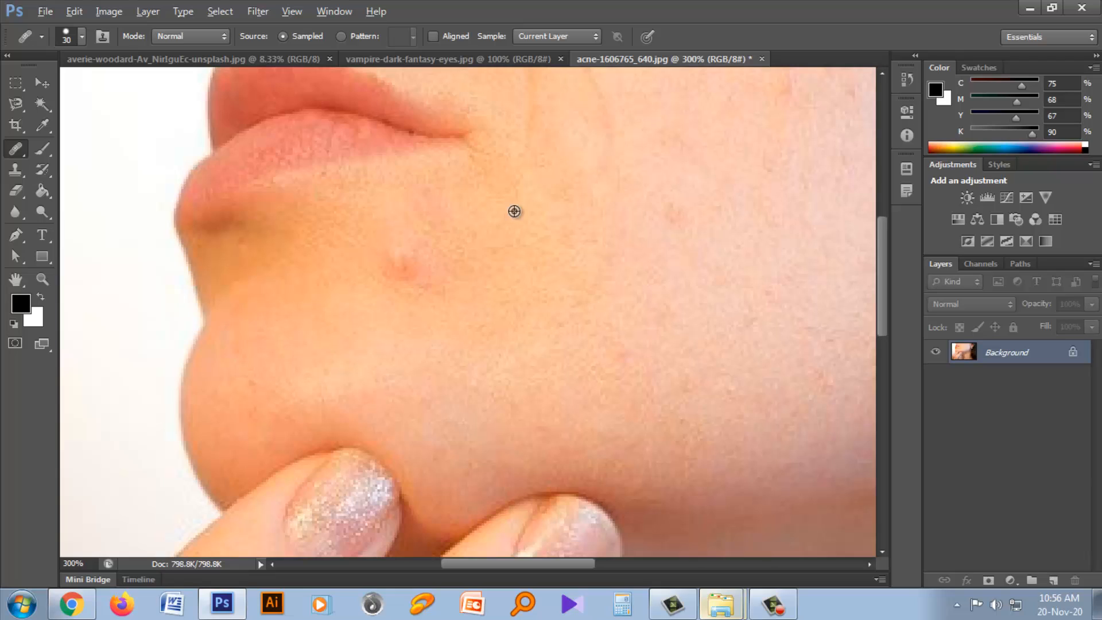
pyautogui.keyDown('alt'); pyautogui.click(514, 211); pyautogui.keyUp('alt')
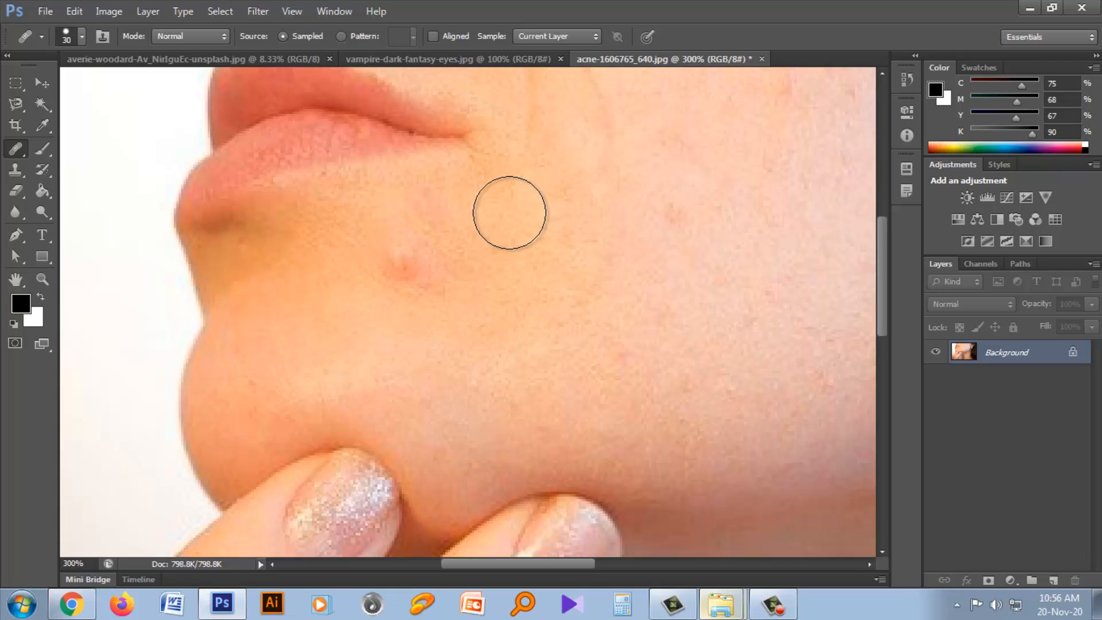
pyautogui.click(412, 258)
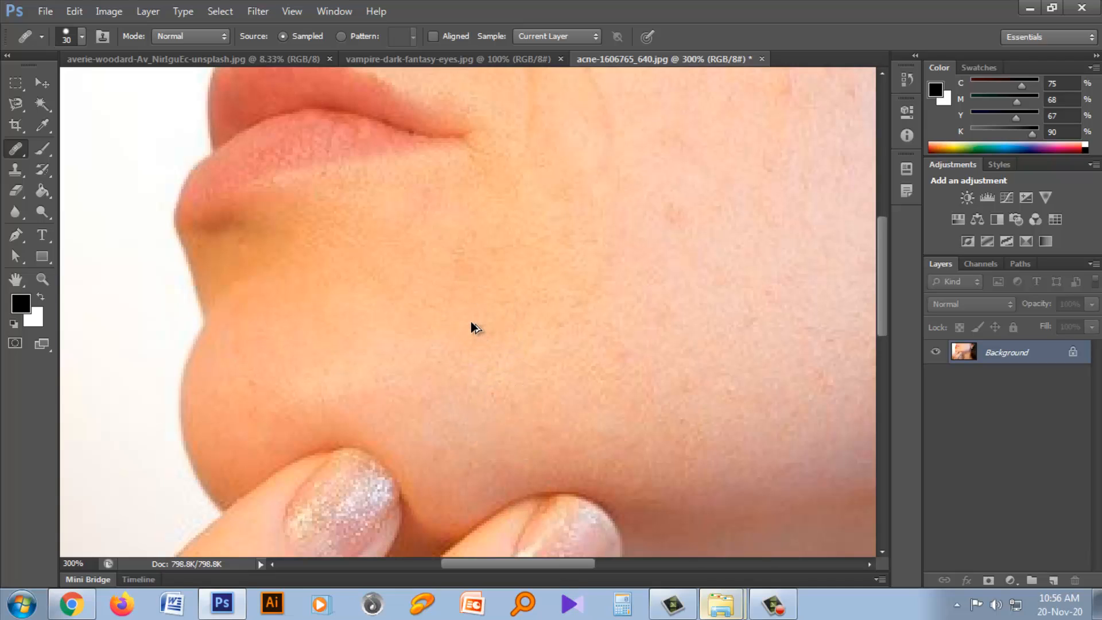
pyautogui.hotkey('ctrl', 'z')
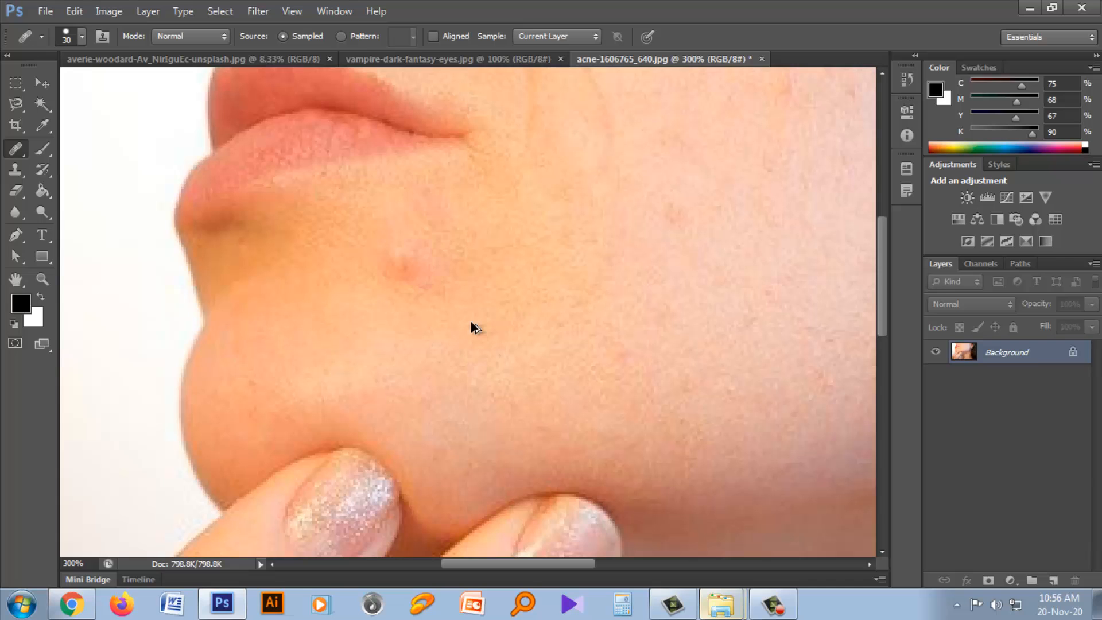
# Step: Try healing the large red blemish on the jaw with skin sampled just above it, and undo the correction
pyautogui.moveTo(529, 565); pyautogui.dragTo(596, 568)
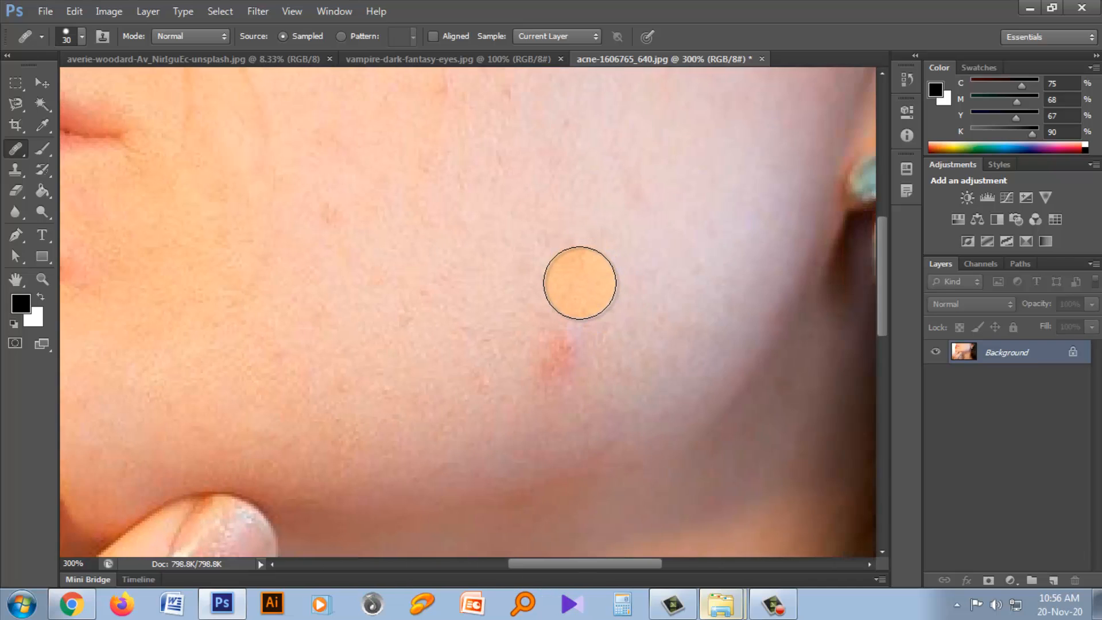
pyautogui.keyDown('alt'); pyautogui.click(580, 283); pyautogui.keyUp('alt')
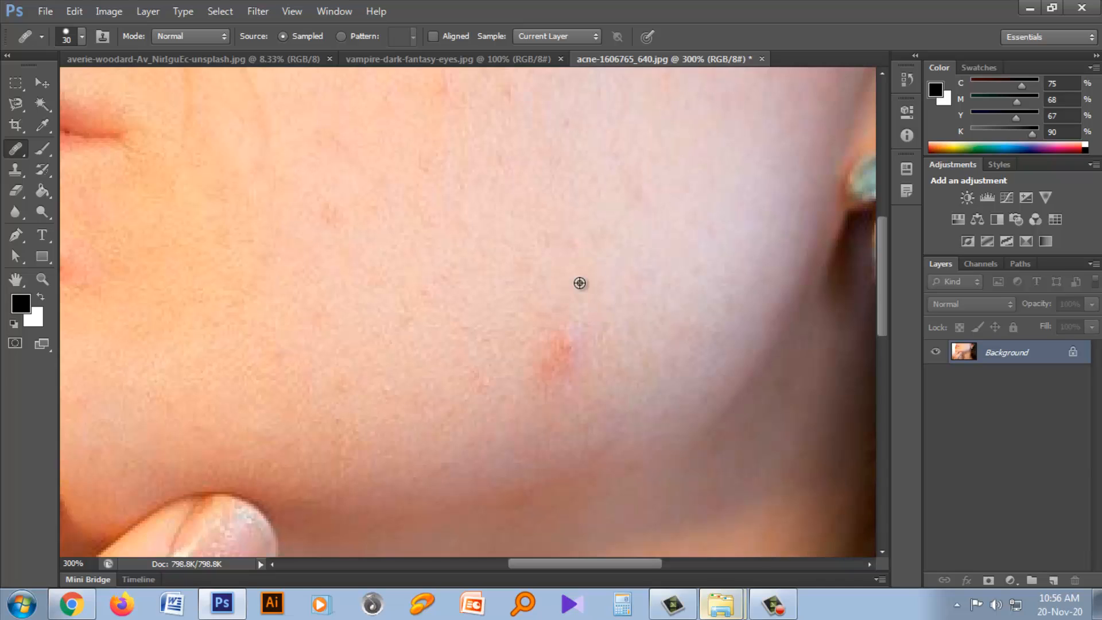
pyautogui.click(561, 362)
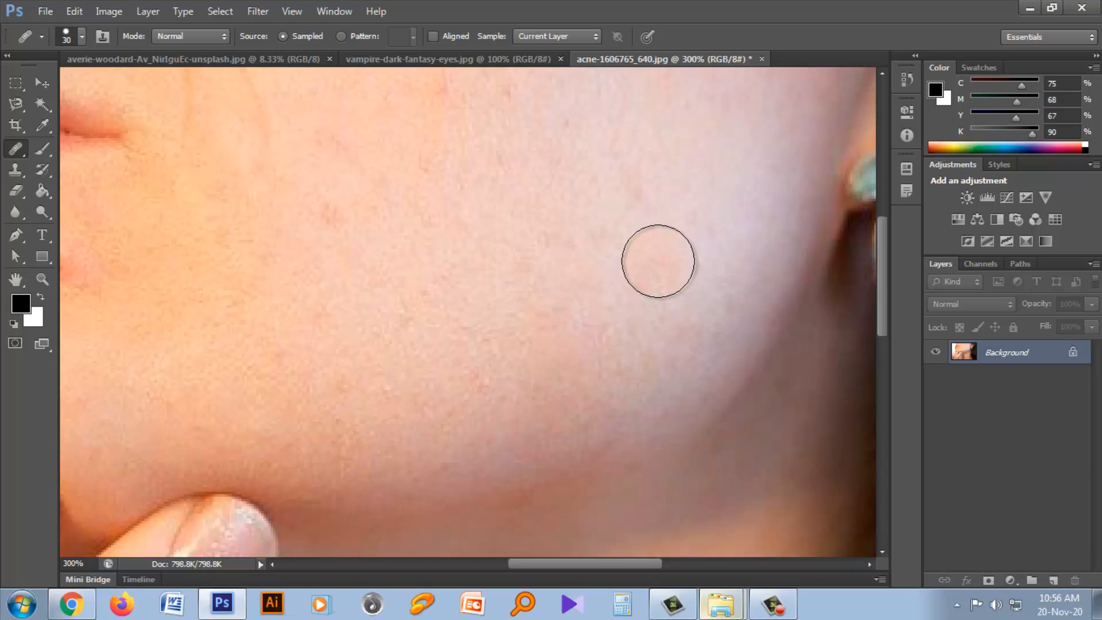
pyautogui.hotkey('ctrl', 'z')
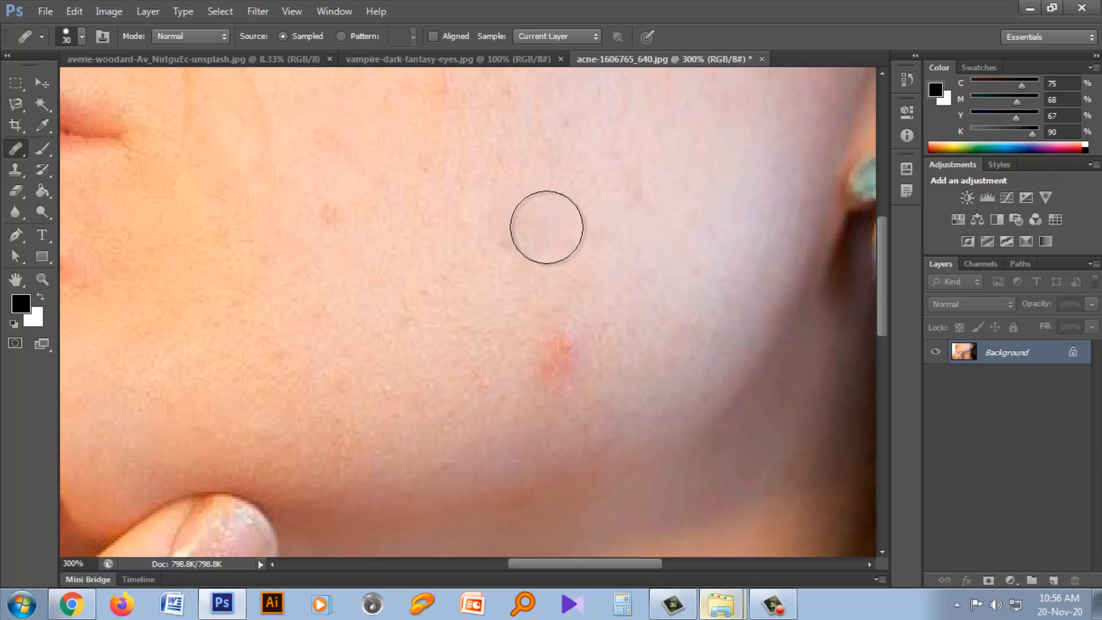
# Step: Switch to the vampire-dark-fantasy-eyes.jpg image with the Healing Brush Tool active
pyautogui.click(205, 60)
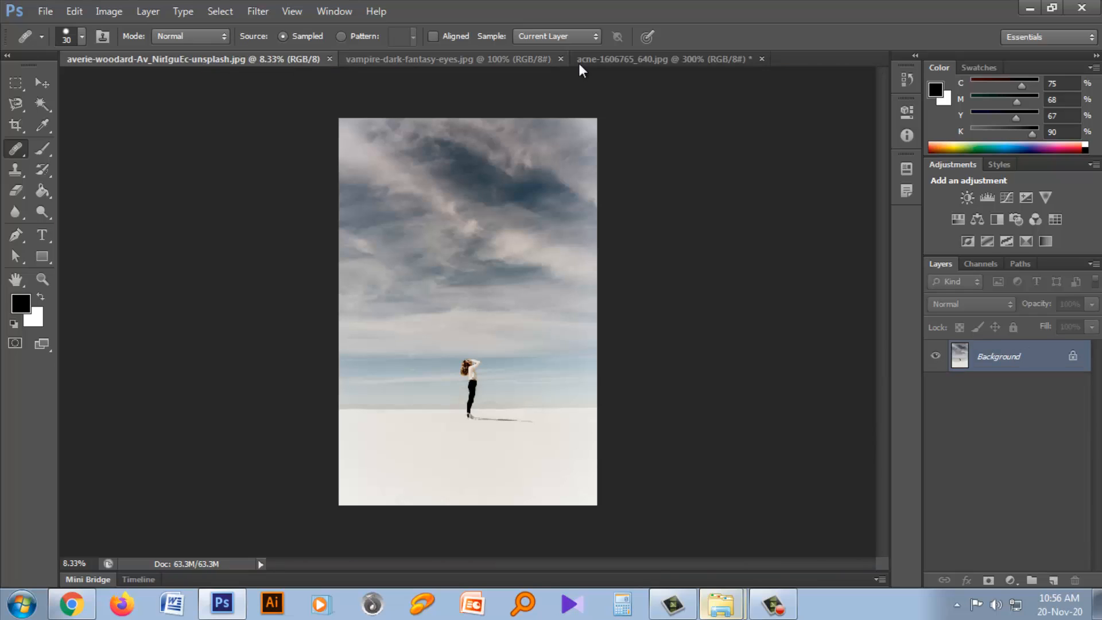
pyautogui.click(634, 60)
pyautogui.click(450, 60)
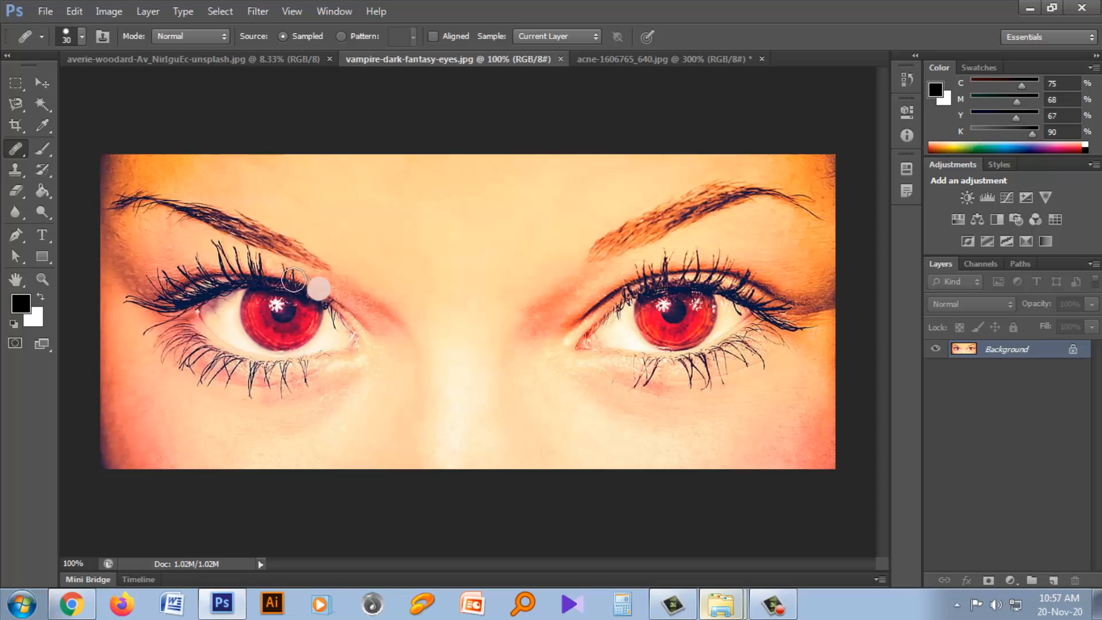
pyautogui.click(18, 155)
pyautogui.click(75, 160)
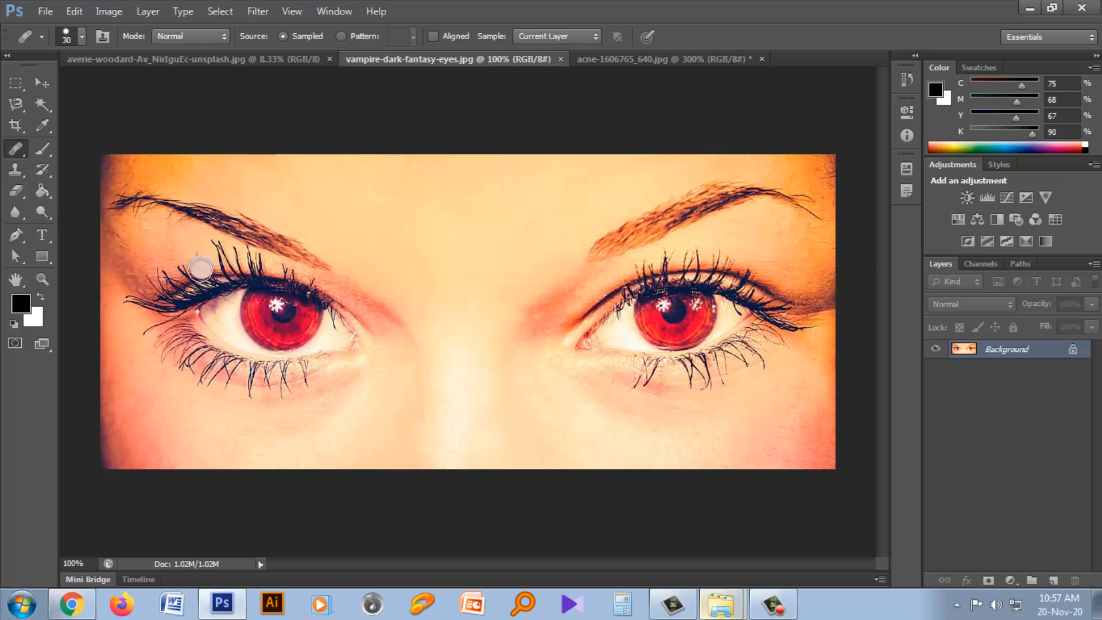
# Step: Enlarge the Healing Brush to 175 px and copy the red eye on the image's left side onto the forehead between the eyebrows
pyautogui.press(']')
pyautogui.press(']')
pyautogui.press(']')
pyautogui.press(']')
pyautogui.press(']')
pyautogui.press(']')
pyautogui.press(']')
pyautogui.press(']')
pyautogui.press(']')
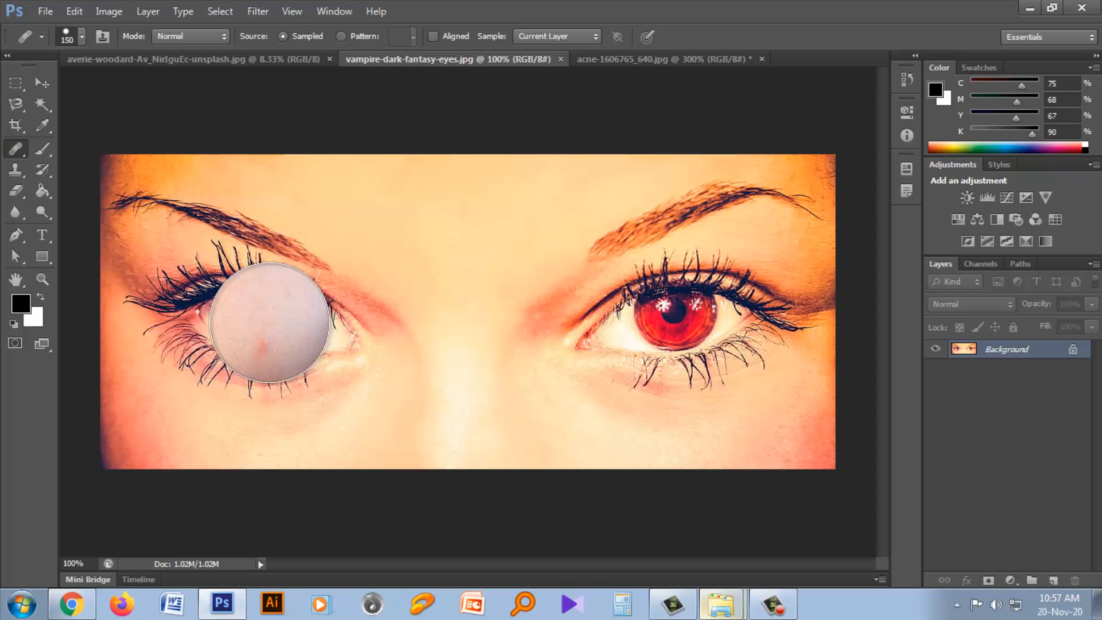
pyautogui.press(']')
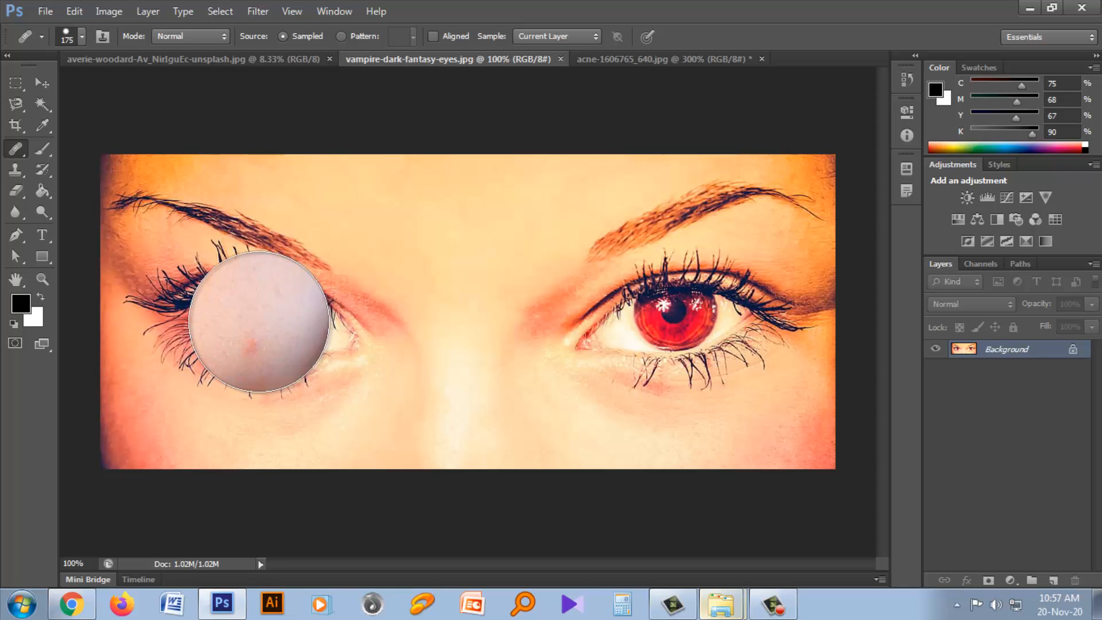
pyautogui.press('alt')
pyautogui.keyDown('alt'); pyautogui.click(262, 322); pyautogui.keyUp('alt')
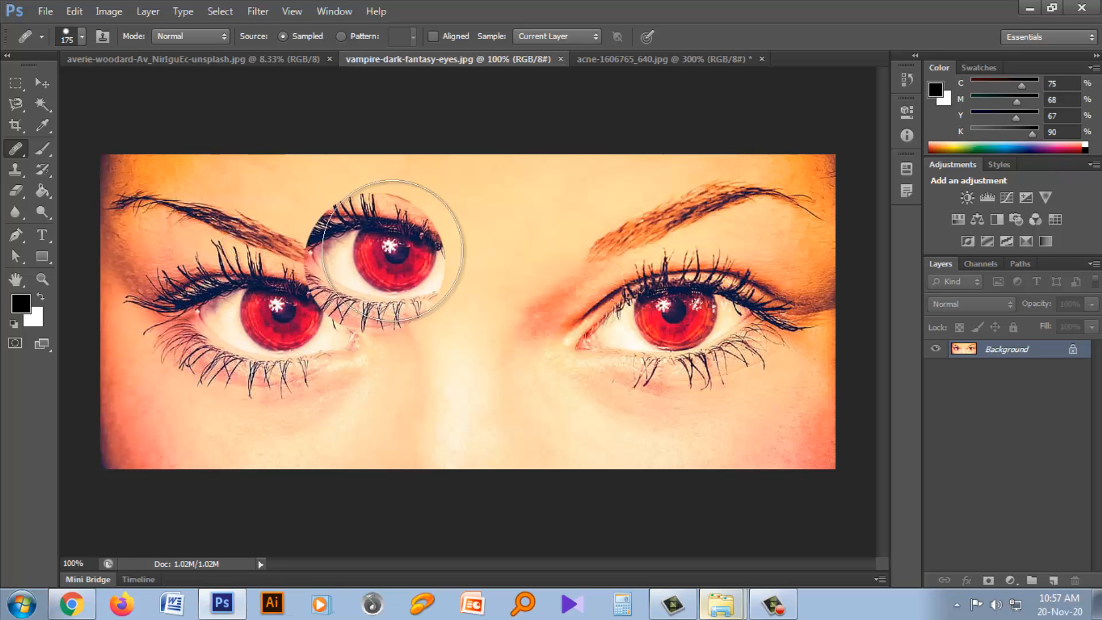
pyautogui.click(423, 232)
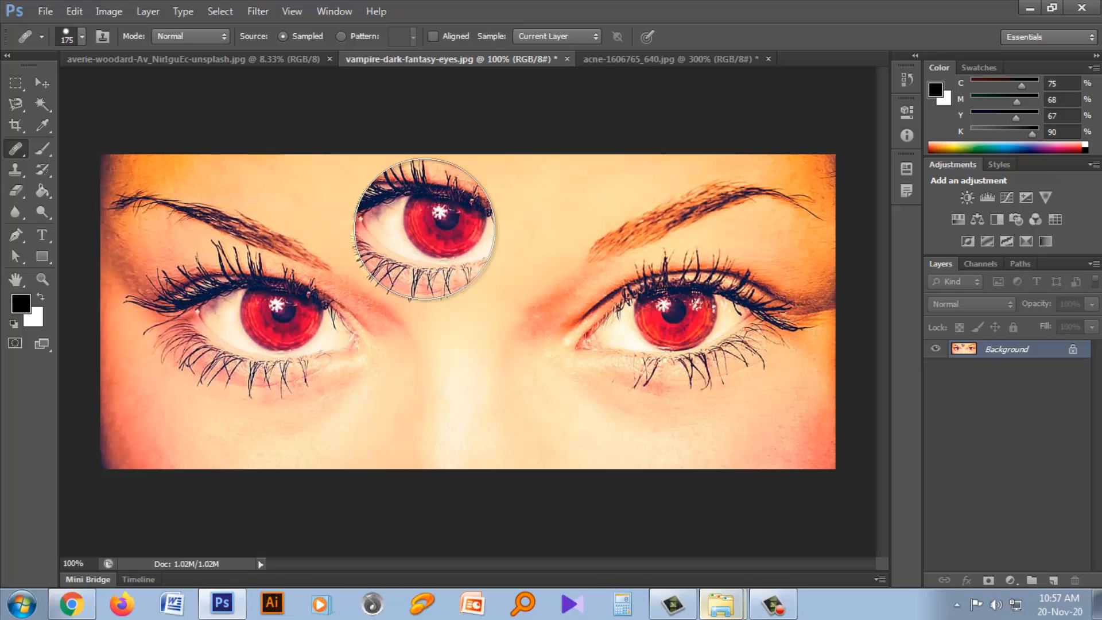
# Step: Choose the Patch Tool and return to the acne-1606765_640.jpg image
pyautogui.click(24, 154)
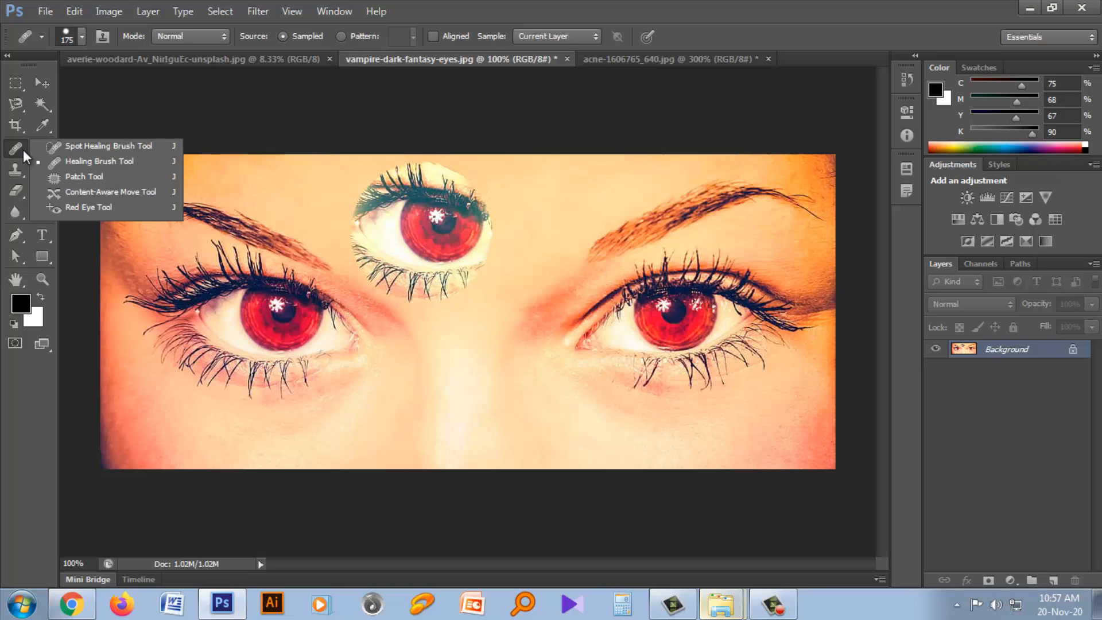
pyautogui.click(80, 177)
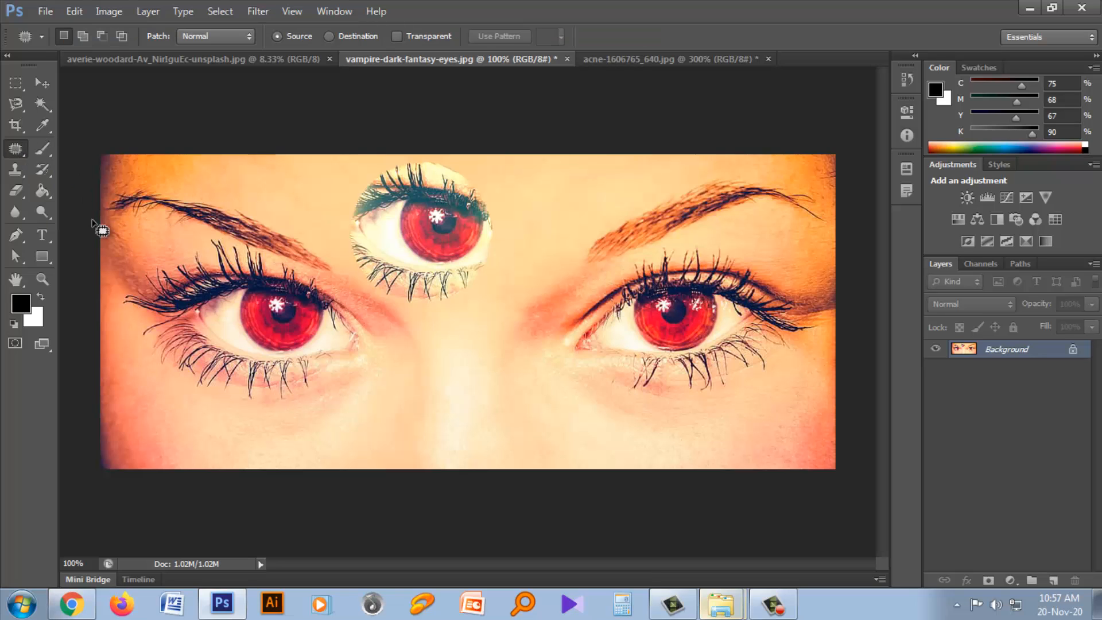
pyautogui.click(181, 60)
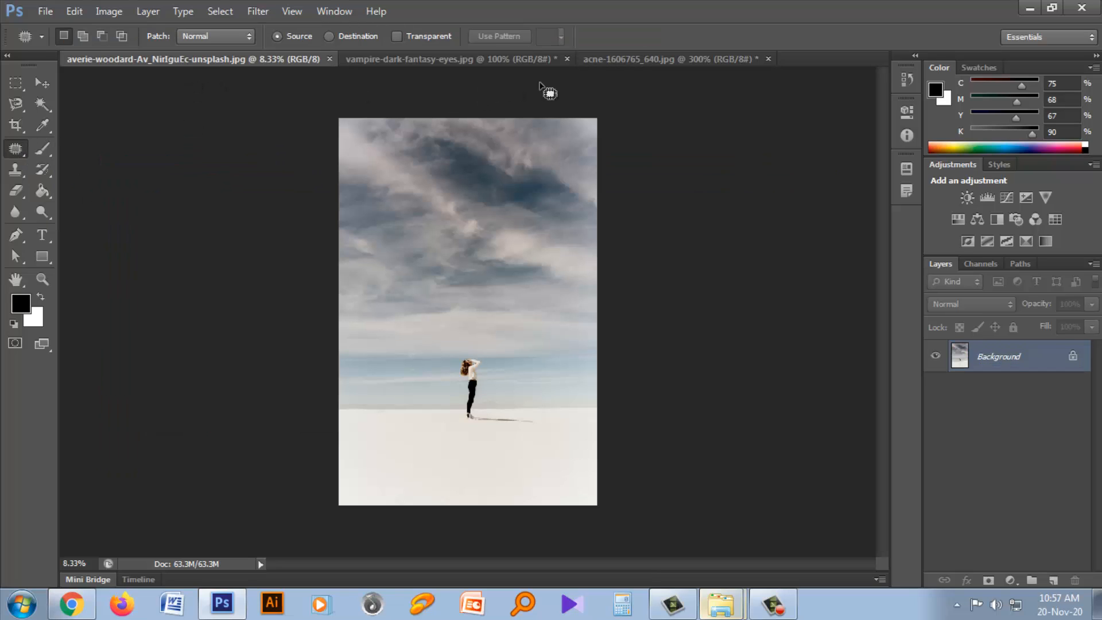
pyautogui.click(636, 58)
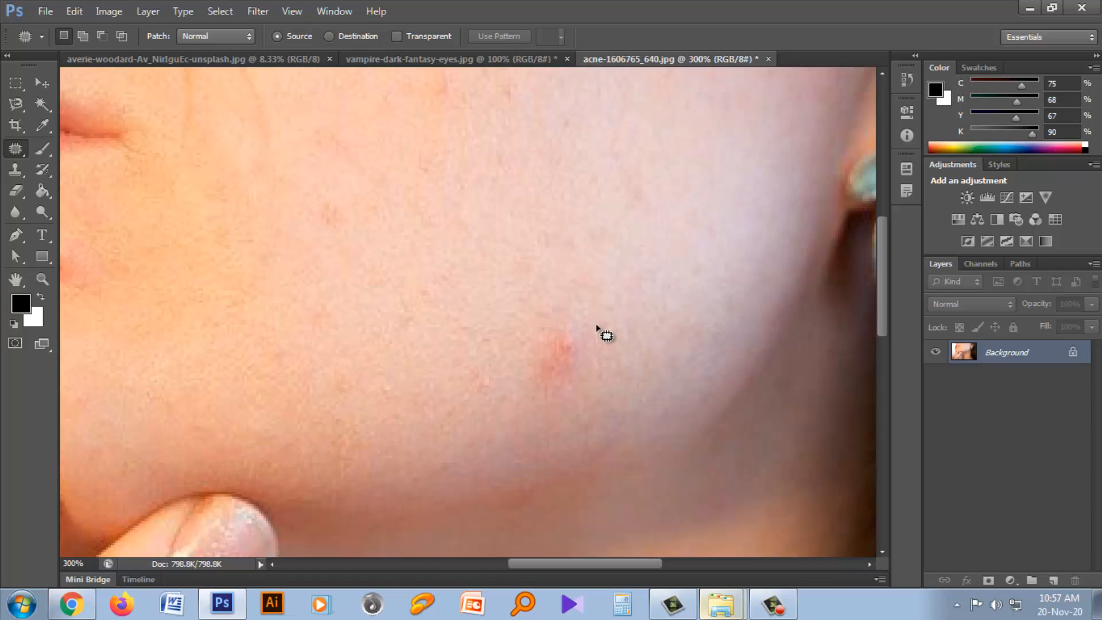
# Step: Try patching the outlined red blemish on the jaw with clean skin from above it, and undo the patch
pyautogui.moveTo(555, 315)
pyautogui.mouseDown()
pyautogui.moveTo(514, 339)
pyautogui.moveTo(521, 401)
pyautogui.moveTo(540, 407)
pyautogui.moveTo(590, 399)
pyautogui.moveTo(593, 329)
pyautogui.mouseUp()
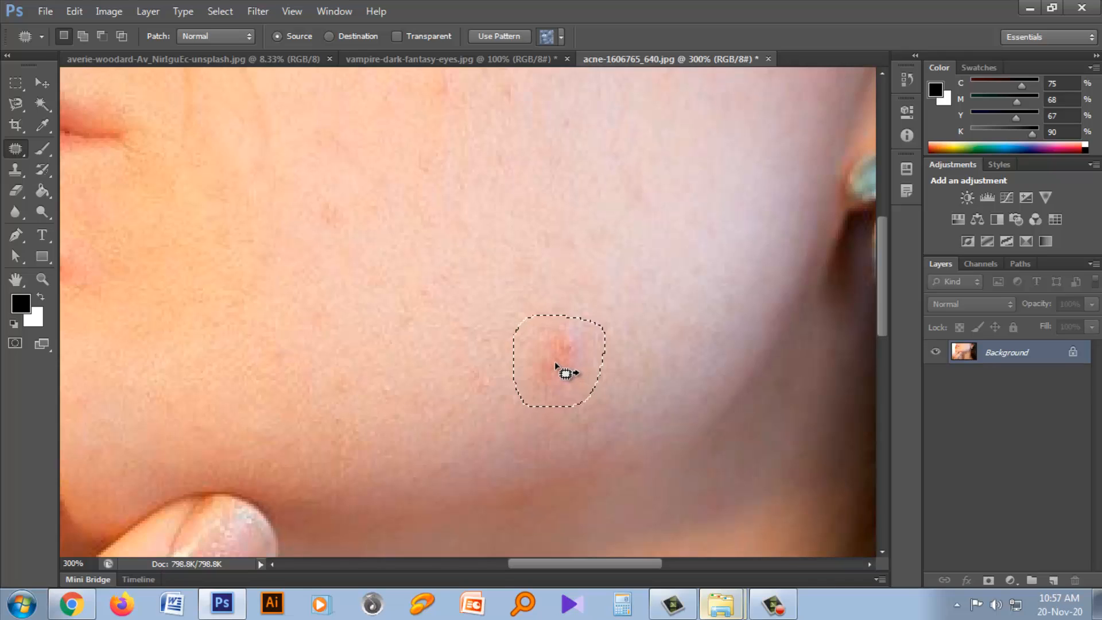
pyautogui.moveTo(557, 366); pyautogui.dragTo(487, 239)
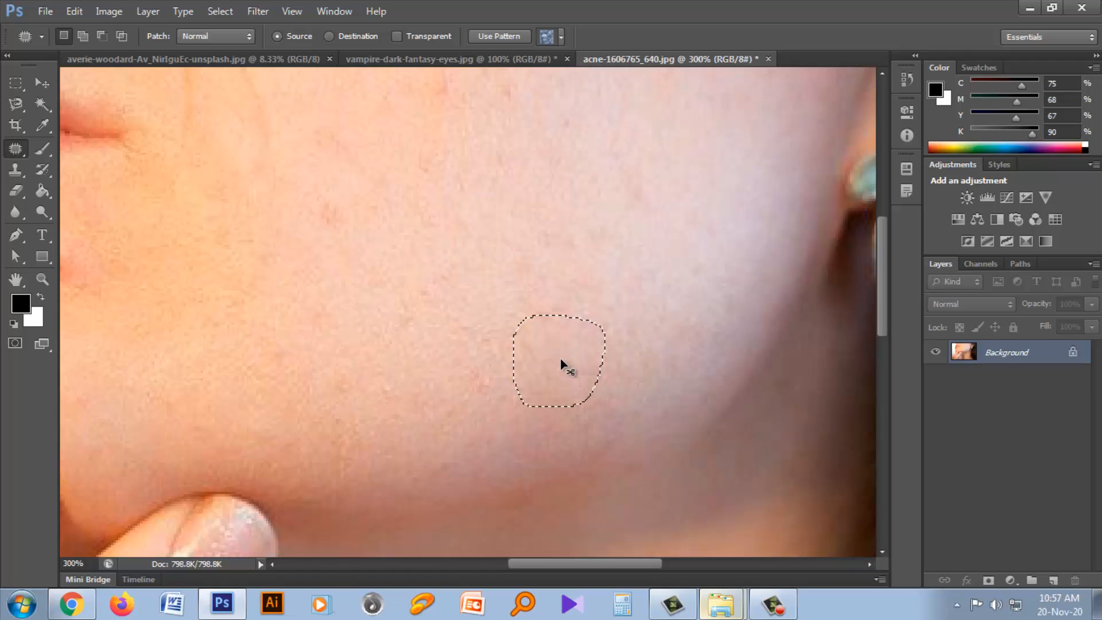
pyautogui.hotkey('ctrl', 'd')
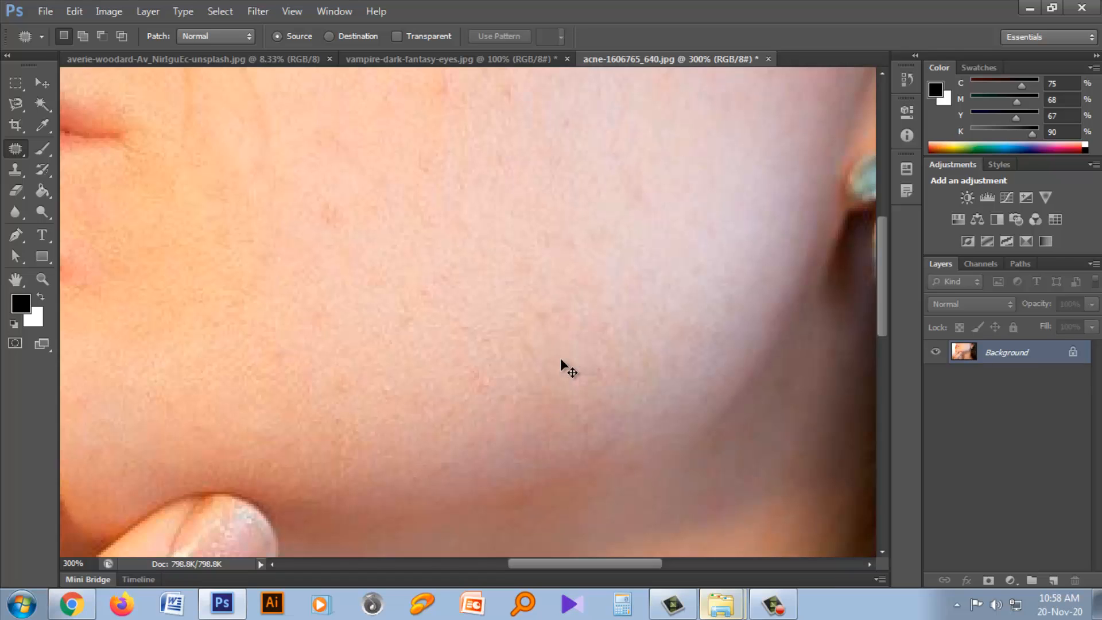
pyautogui.hotkey('ctrl', 'alt', 'z')
pyautogui.hotkey('ctrl', 'alt', 'z')
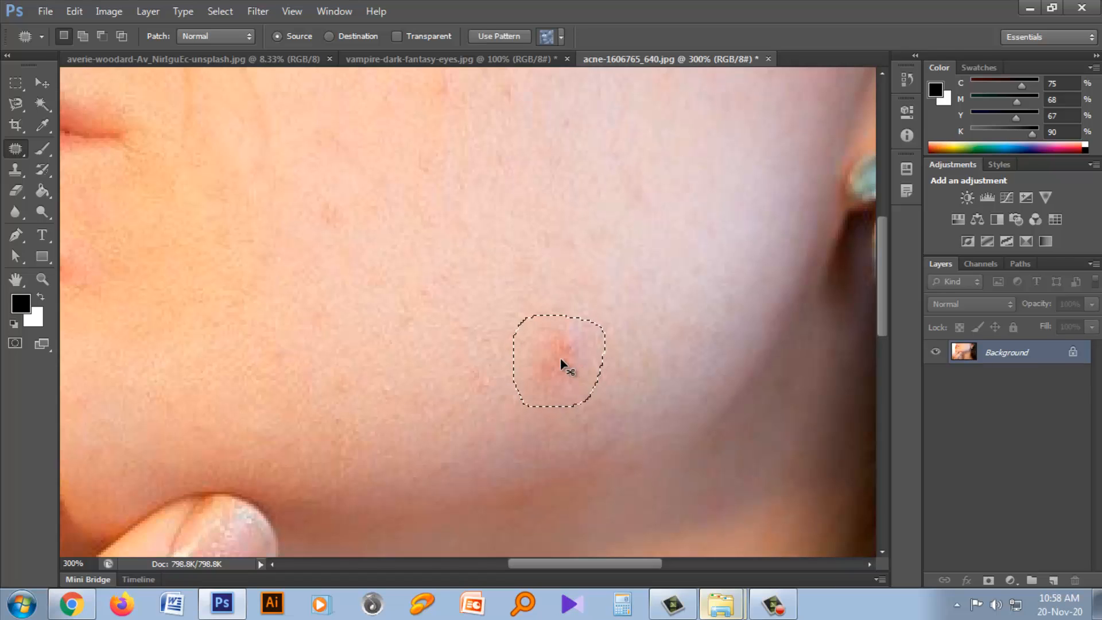
pyautogui.hotkey('ctrl', 'd')
pyautogui.hotkey('ctrl', 'alt', 'z')
# Step: Try patching the red blemish below the corner of the mouth with nearby clean skin, and undo the patch and its selection
pyautogui.moveTo(592, 563); pyautogui.dragTo(506, 553)
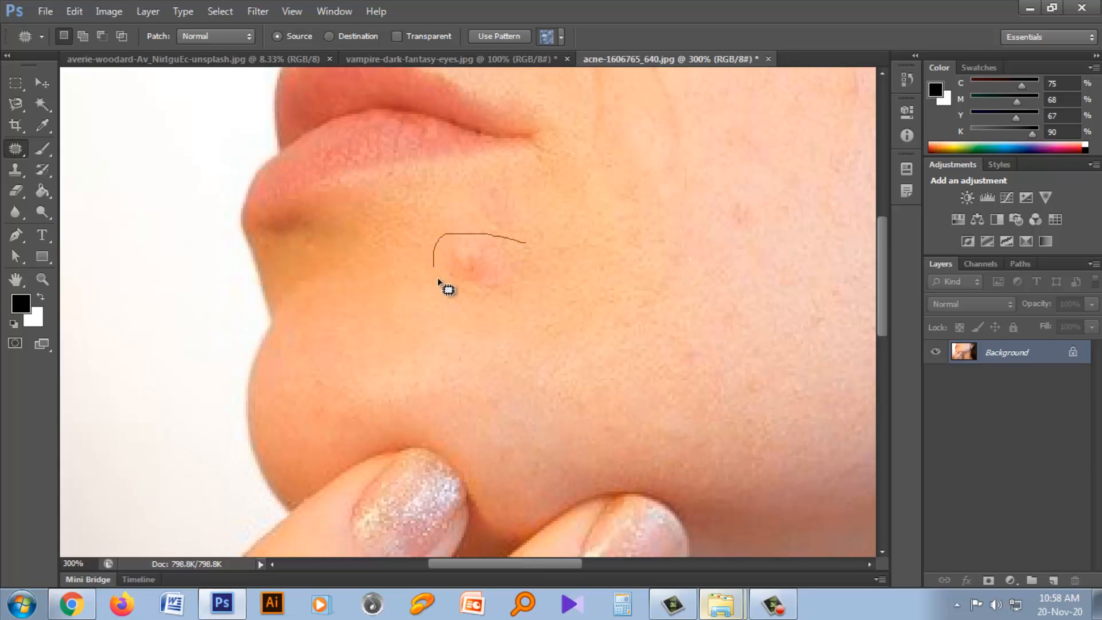
pyautogui.moveTo(437, 279)
pyautogui.mouseDown()
pyautogui.moveTo(487, 299)
pyautogui.moveTo(537, 262)
pyautogui.moveTo(505, 239)
pyautogui.moveTo(581, 219)
pyautogui.mouseUp()
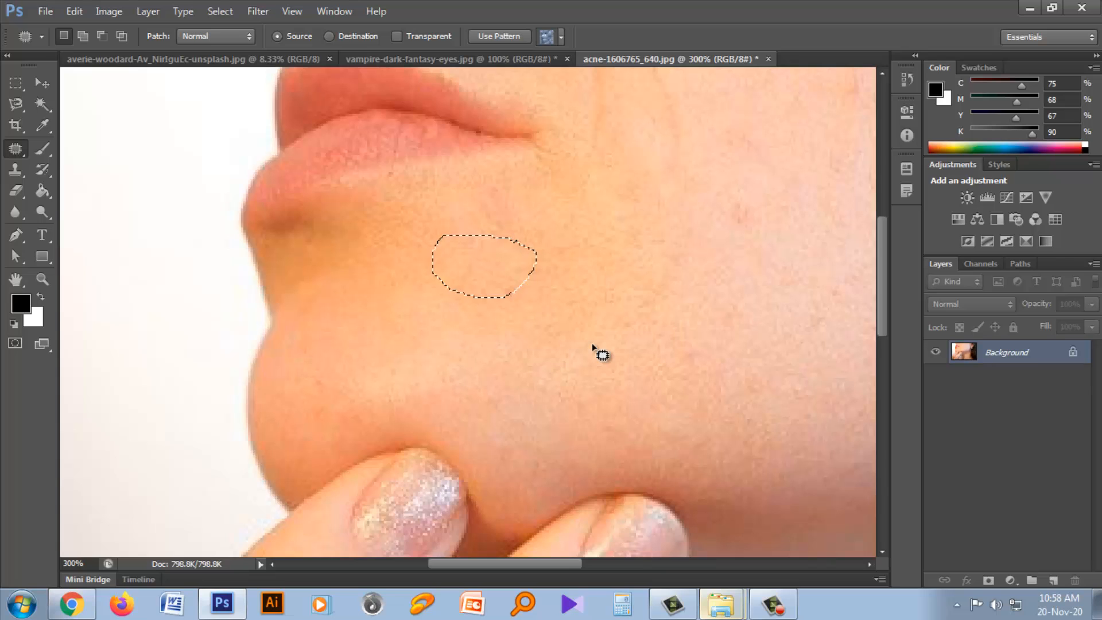
pyautogui.hotkey('ctrl', 'alt', 'z')
pyautogui.hotkey('ctrl', 'alt', 'z')
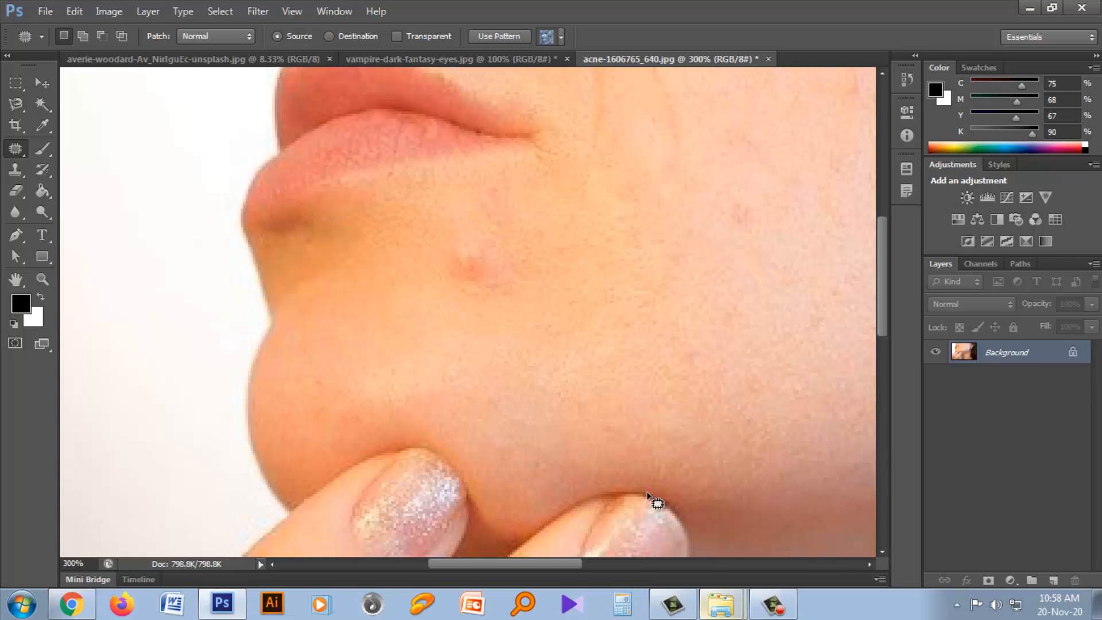
# Step: Try applying the plain grey pattern to an oval area outlined on the cheek with the Patch Tool, and clear the selection
pyautogui.moveTo(553, 563); pyautogui.dragTo(608, 562)
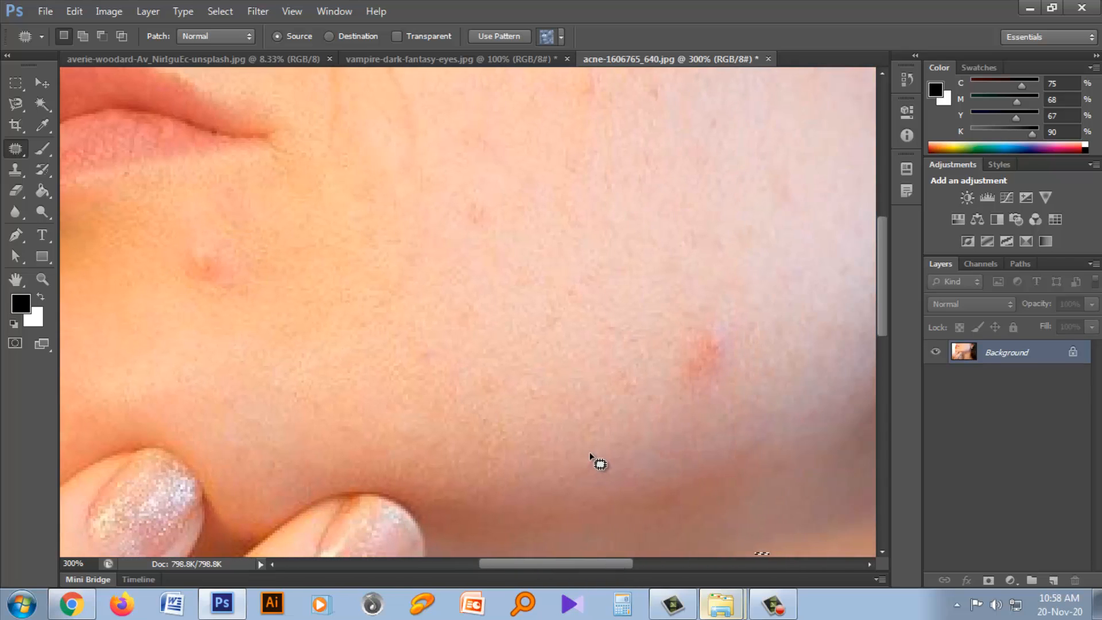
pyautogui.hotkey('ctrl', '1')
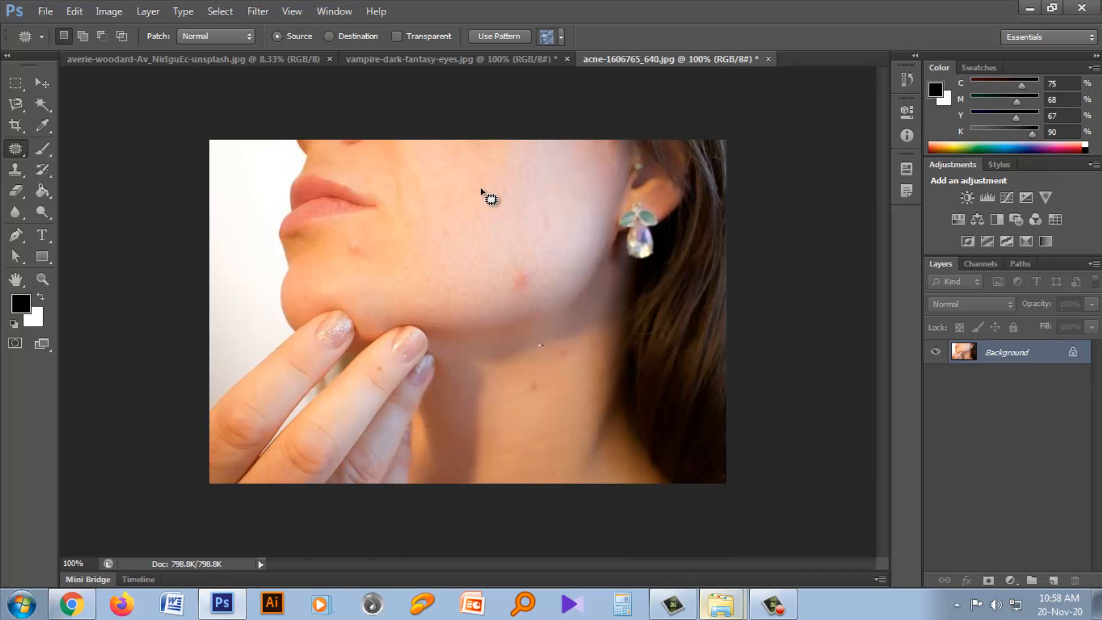
pyautogui.click(542, 37)
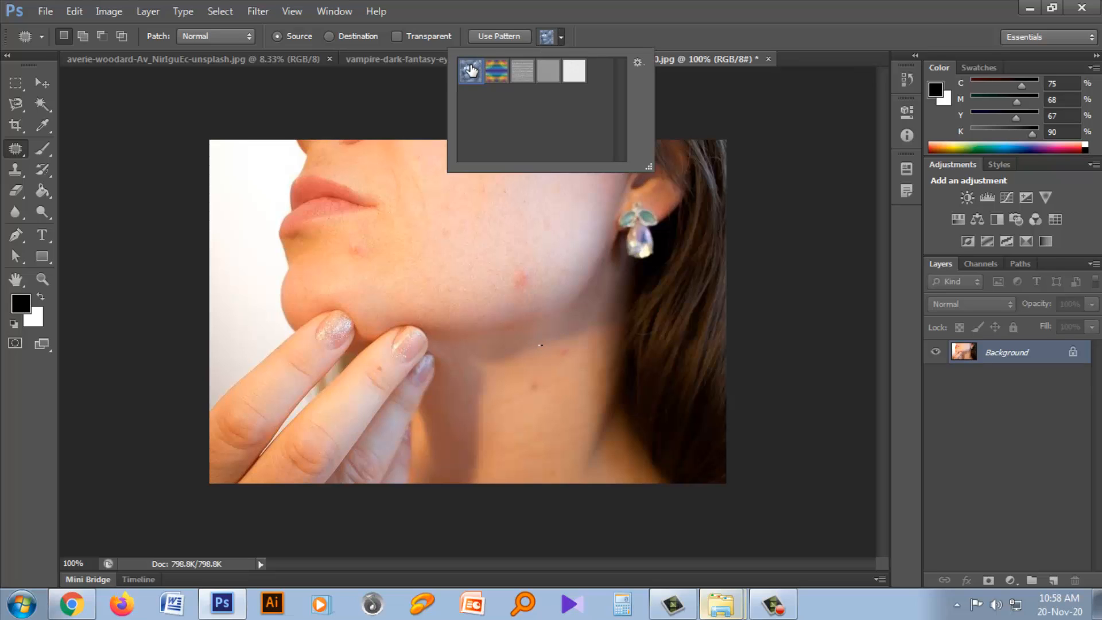
pyautogui.rightClick(22, 148)
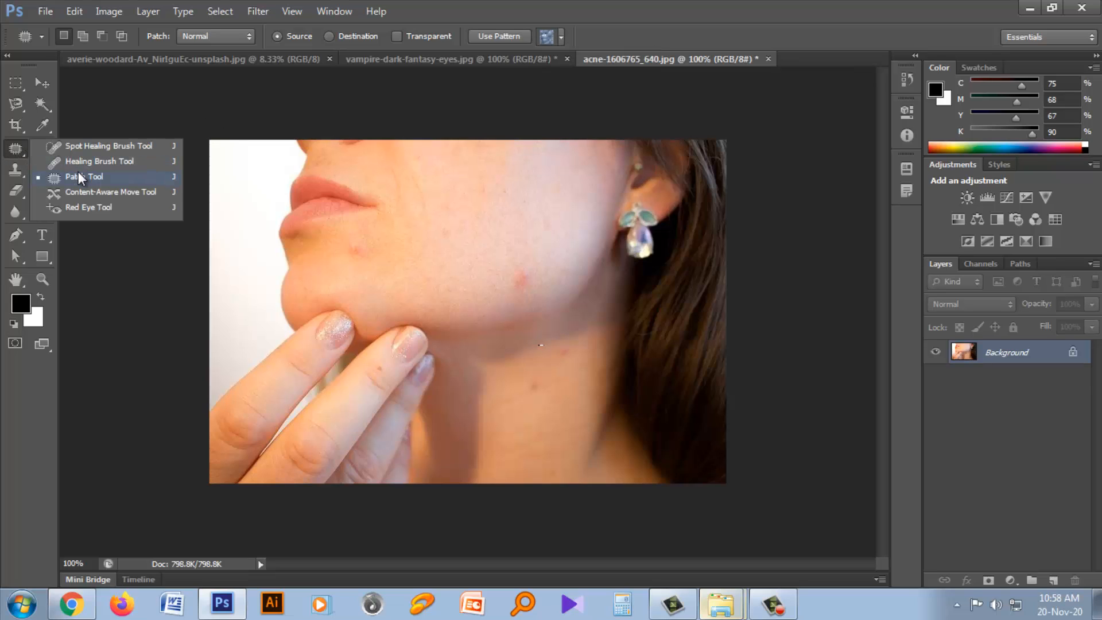
pyautogui.click(78, 171)
pyautogui.moveTo(518, 254)
pyautogui.mouseDown()
pyautogui.moveTo(524, 208)
pyautogui.moveTo(537, 244)
pyautogui.mouseUp()
pyautogui.click(561, 37)
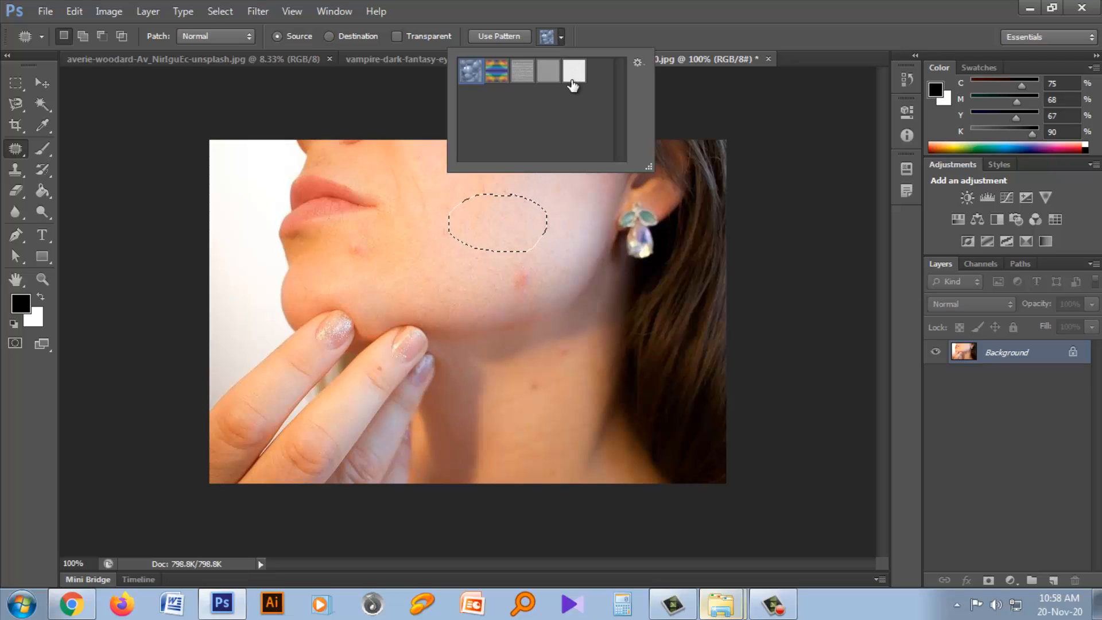
pyautogui.click(549, 71)
pyautogui.click(495, 37)
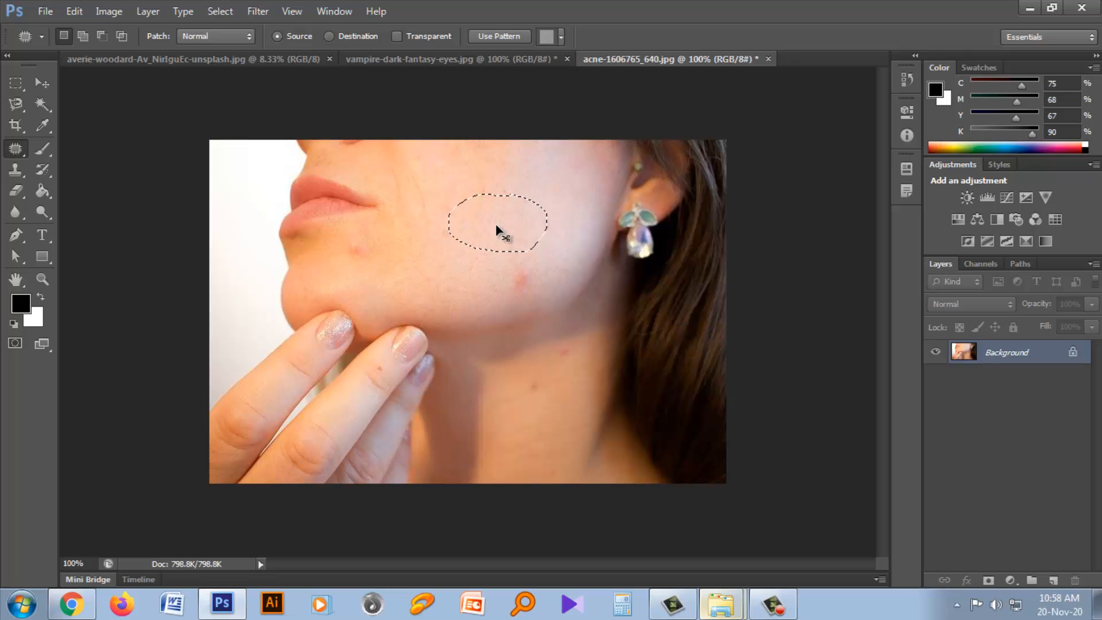
pyautogui.click(463, 250)
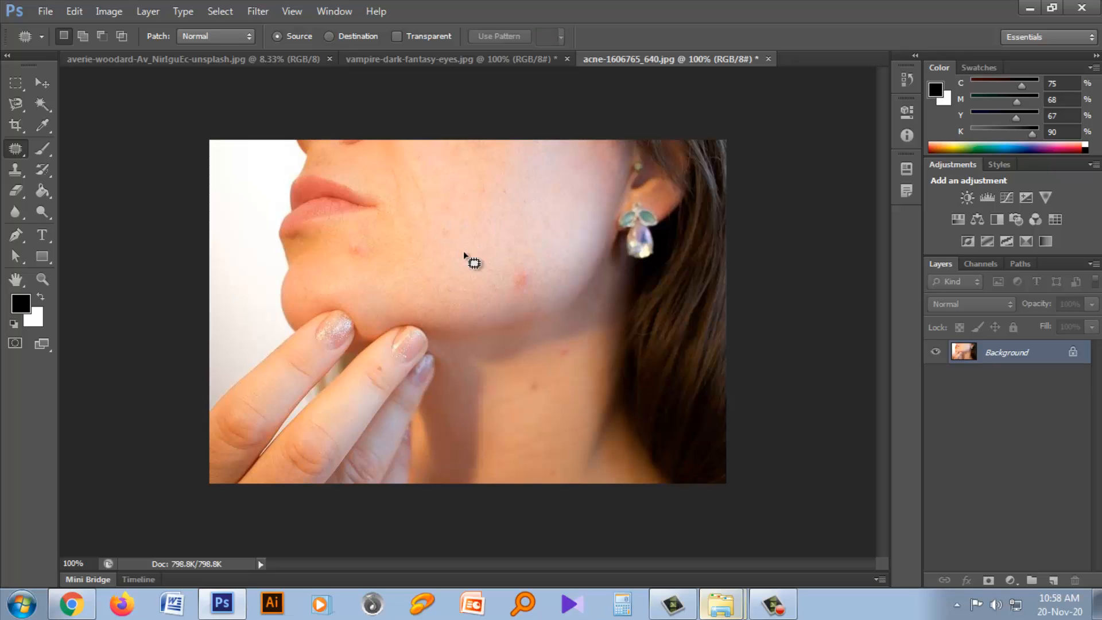
# Step: Switch to the Unsplash photo of the standing woman with the Content-Aware Move Tool active
pyautogui.click(16, 149)
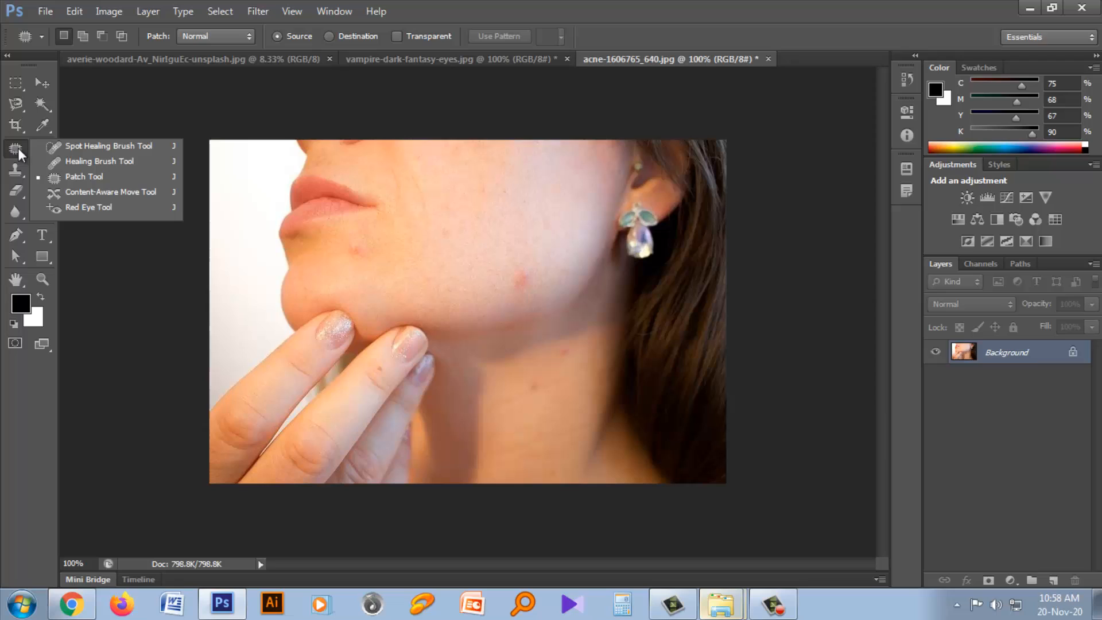
pyautogui.click(127, 191)
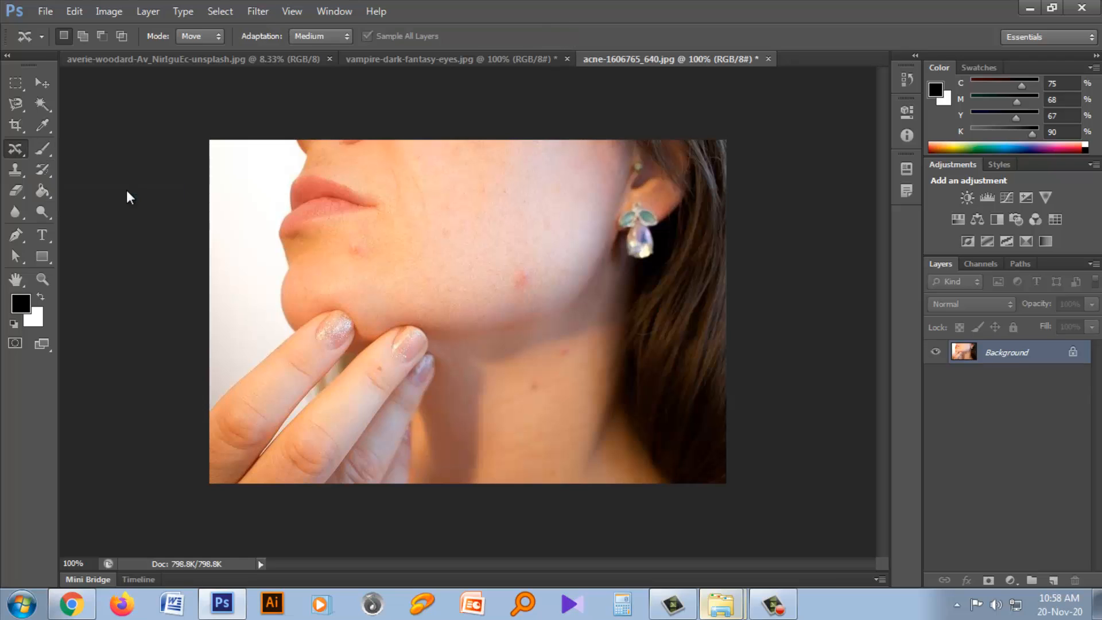
pyautogui.click(194, 60)
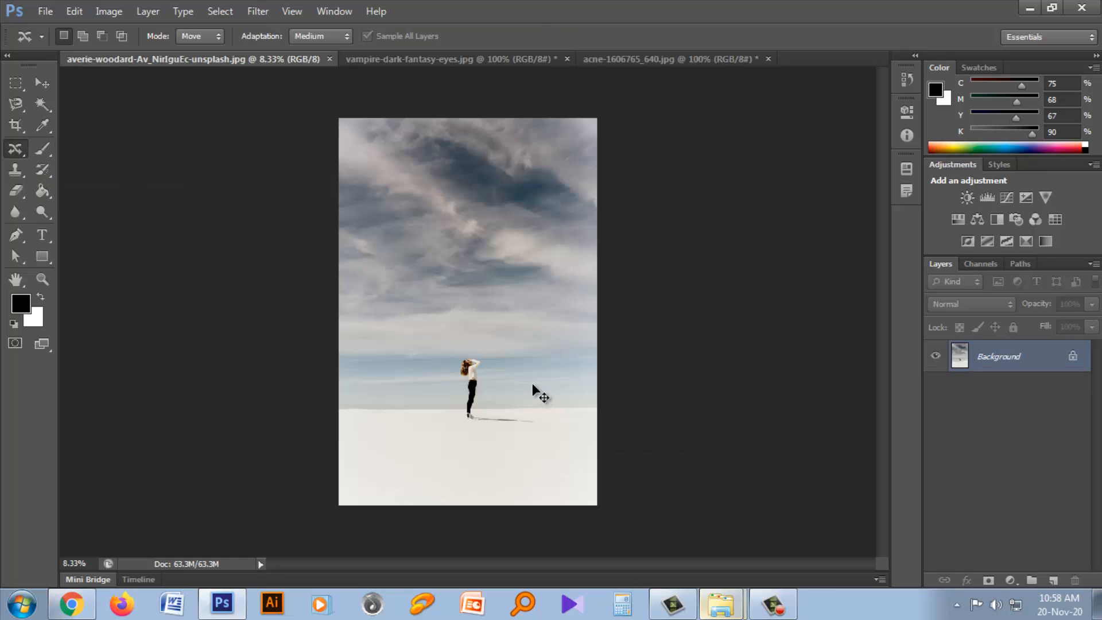
pyautogui.hotkey('ctrl', '+')
pyautogui.hotkey('ctrl', '+')
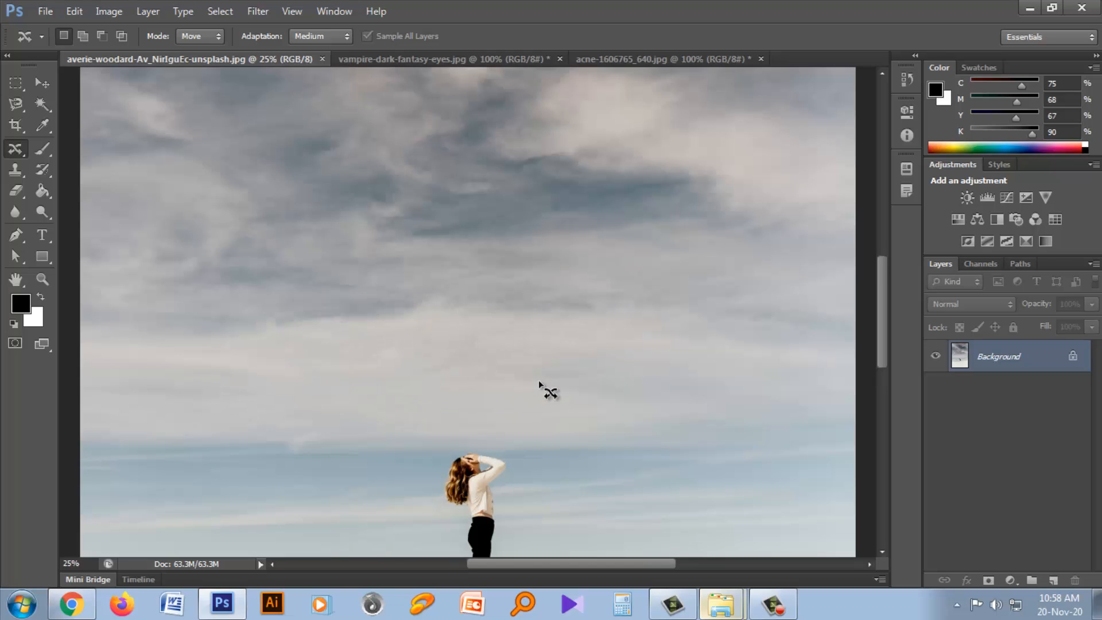
pyautogui.scroll(-5, 538, 380)
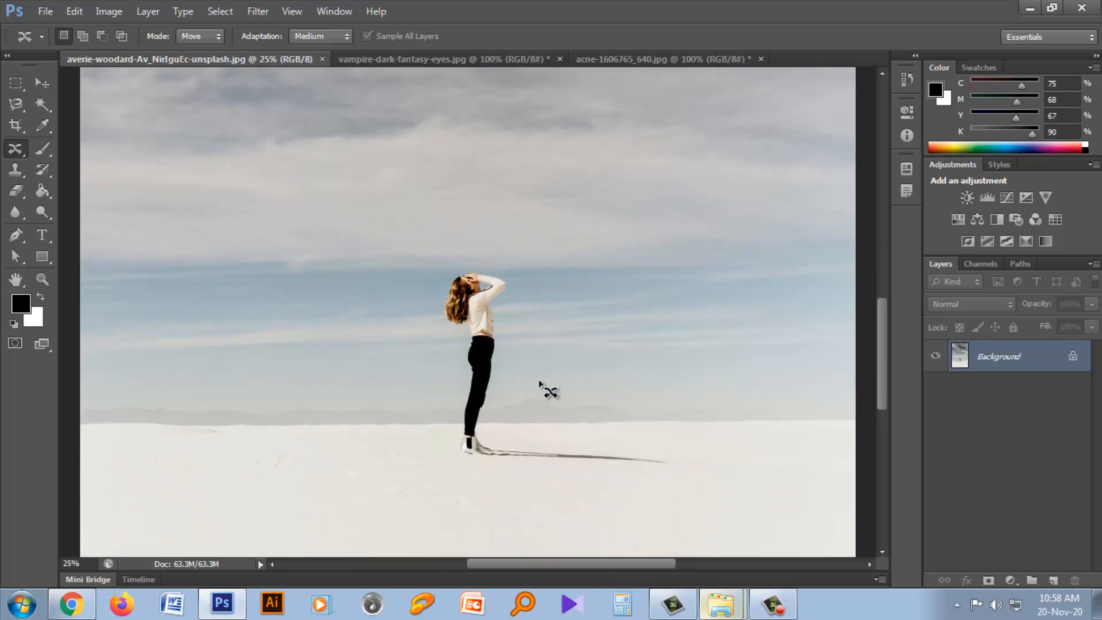
pyautogui.hotkey('ctrl', '-')
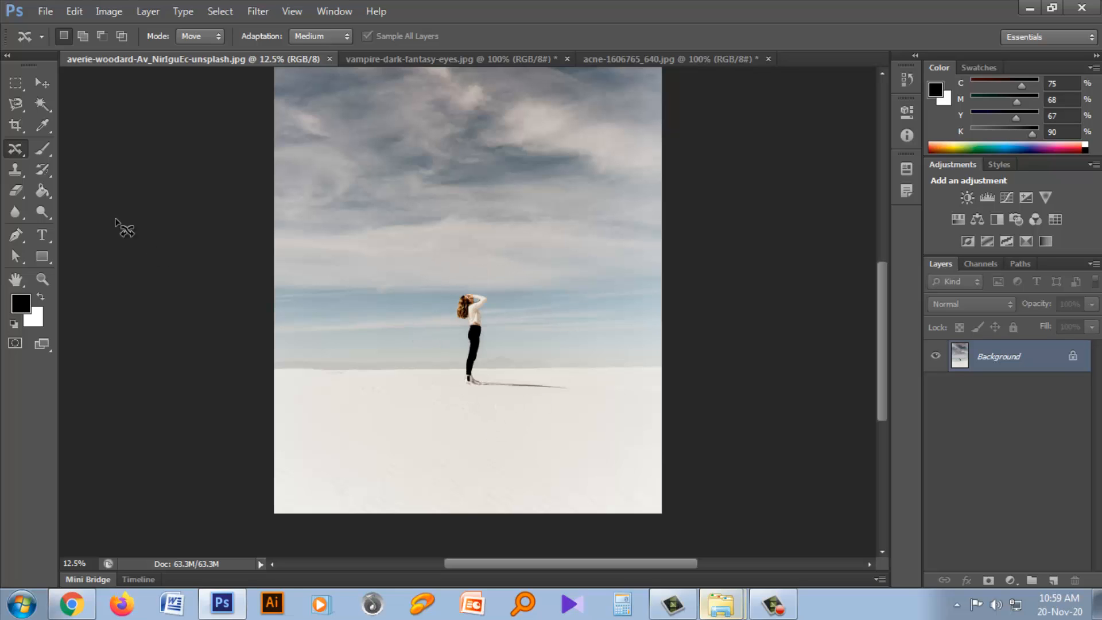
pyautogui.rightClick(16, 150)
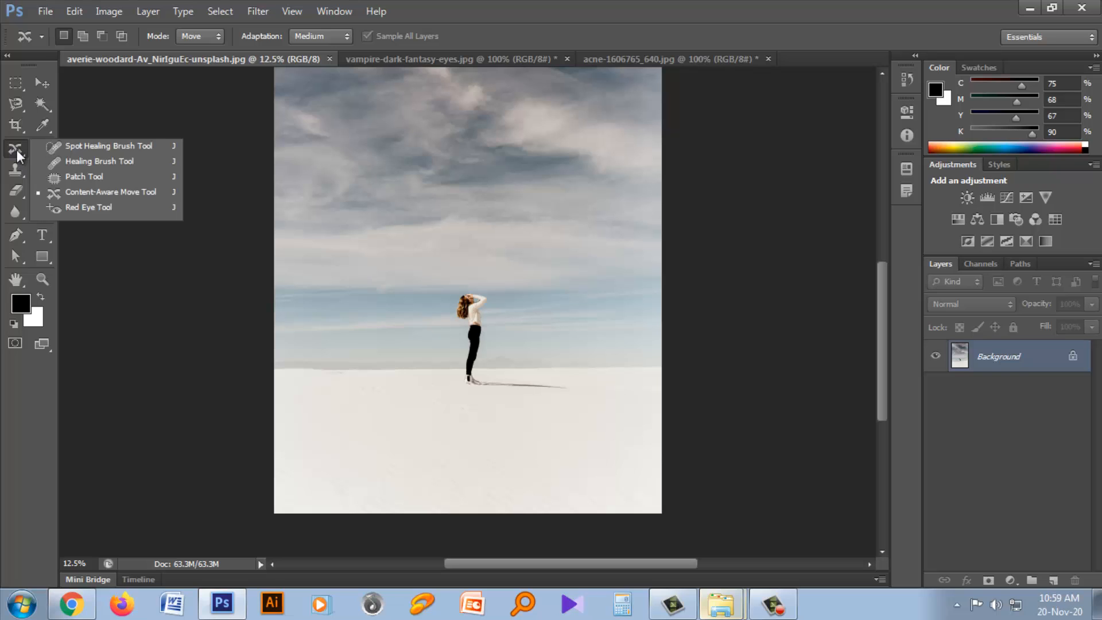
pyautogui.click(140, 191)
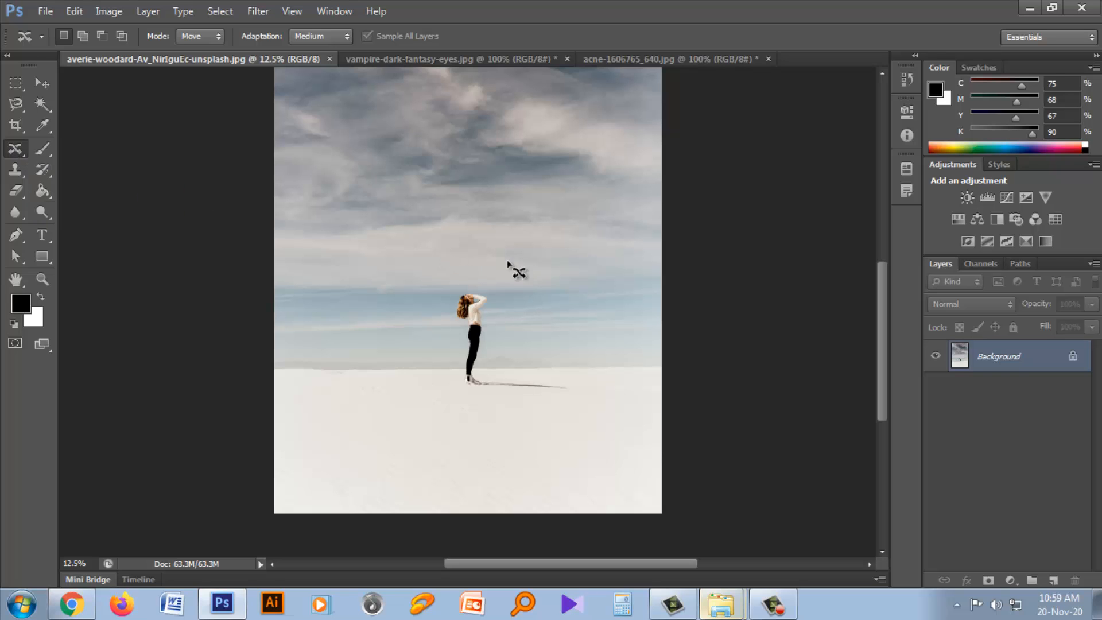
# Step: Outline the woman with a loose selection and move her a short distance toward the image's left side
pyautogui.hotkey('ctrl', '+')
pyautogui.hotkey('ctrl', '+')
pyautogui.scroll(-1, 546, 308)
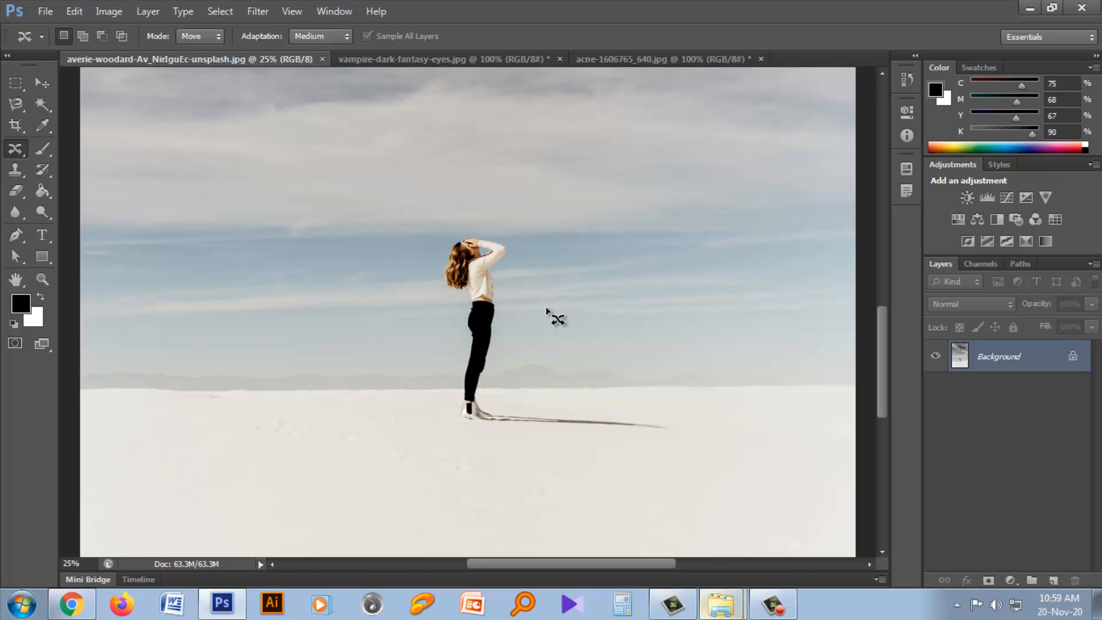
pyautogui.moveTo(512, 239)
pyautogui.mouseDown()
pyautogui.moveTo(468, 224)
pyautogui.moveTo(445, 234)
pyautogui.moveTo(423, 285)
pyautogui.moveTo(425, 344)
pyautogui.moveTo(459, 420)
pyautogui.moveTo(483, 435)
pyautogui.moveTo(526, 421)
pyautogui.moveTo(531, 386)
pyautogui.moveTo(538, 302)
pyautogui.moveTo(501, 229)
pyautogui.mouseUp()
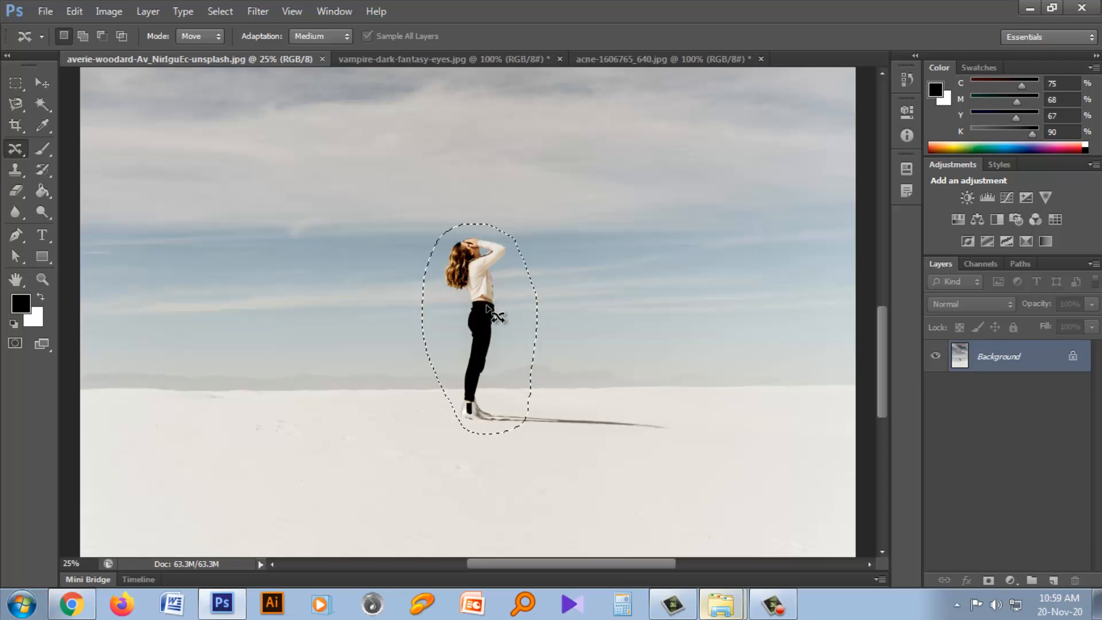
pyautogui.moveTo(487, 309); pyautogui.dragTo(391, 309)
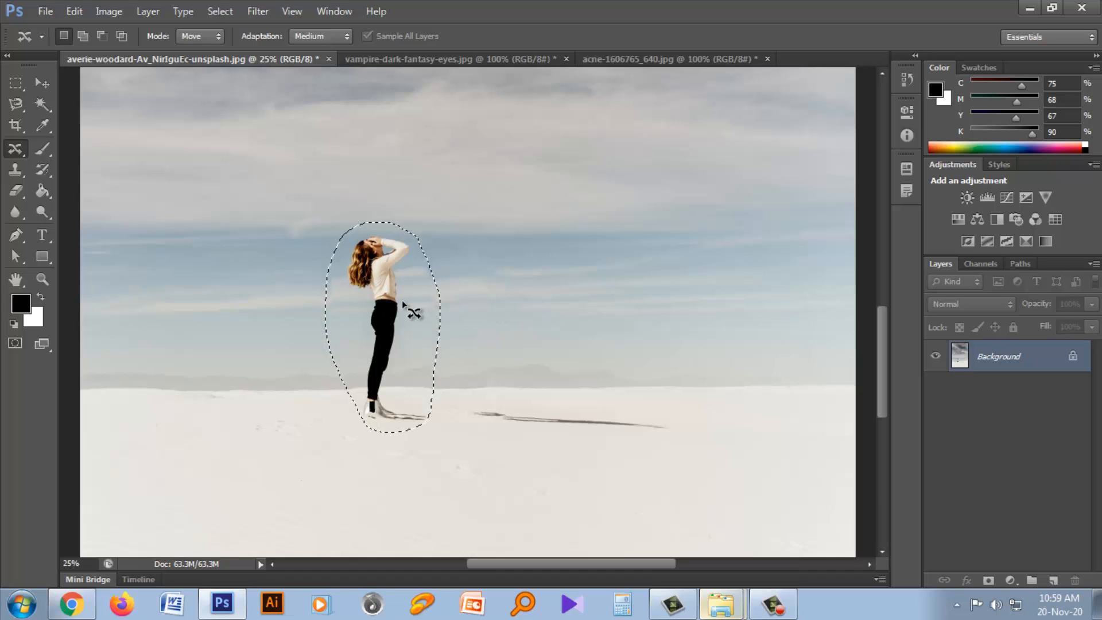
# Step: Remove the woman by filling the selection around her with Content-Aware contents, and deselect the area
pyautogui.hotkey('shift', 'F5')
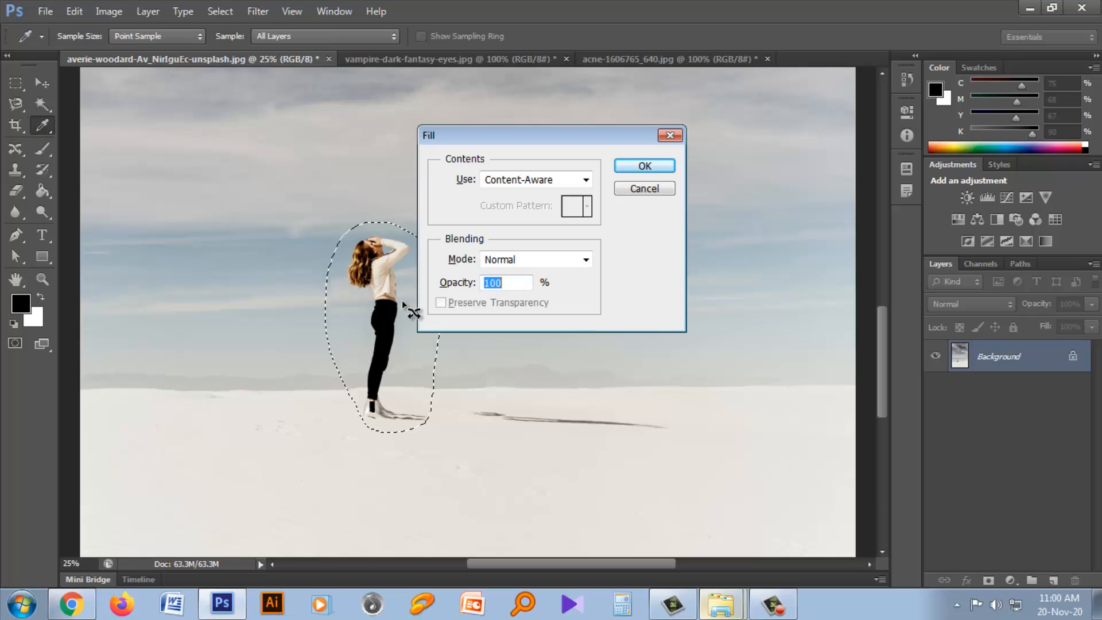
pyautogui.click(586, 180)
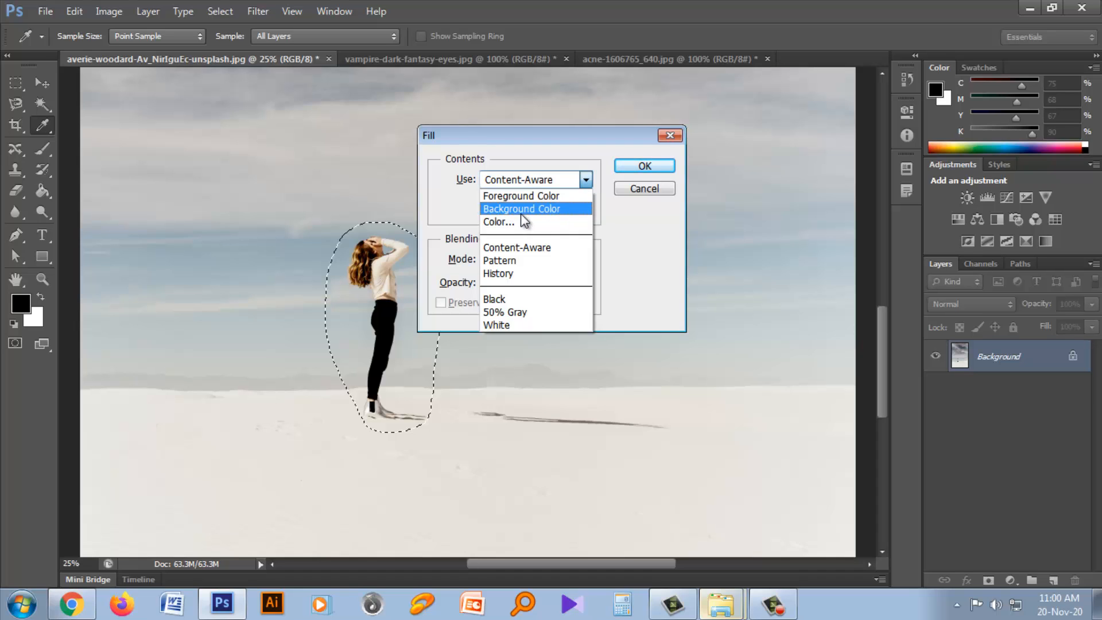
pyautogui.click(515, 248)
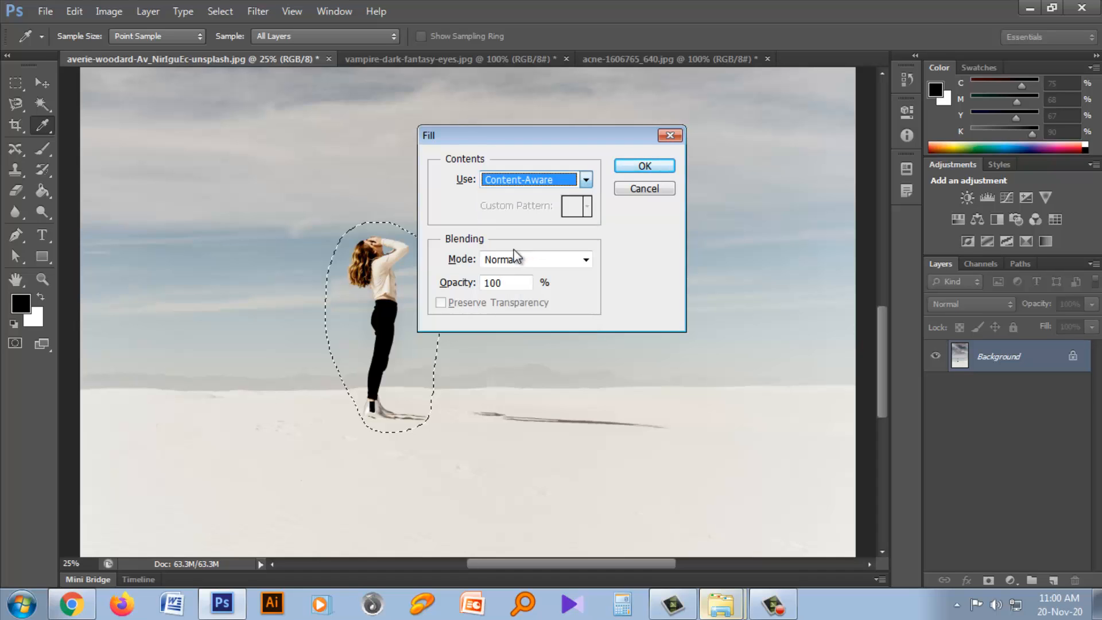
pyautogui.click(645, 166)
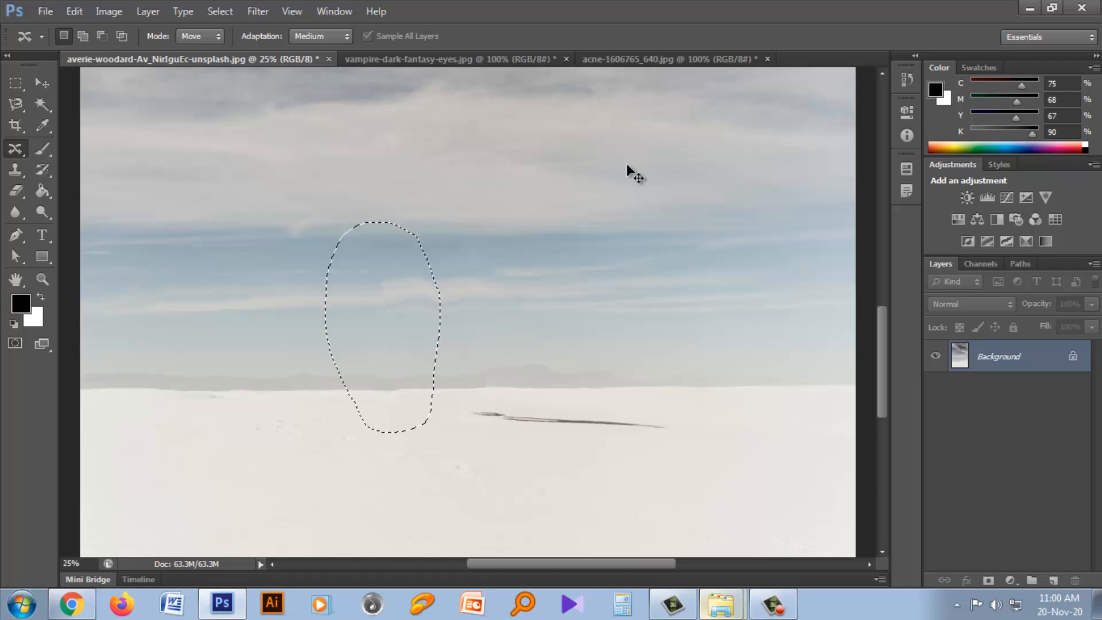
pyautogui.hotkey('ctrl', 'd')
# Step: Choose the Red Eye Tool and switch to the vampire-dark-fantasy-eyes.jpg image
pyautogui.rightClick(17, 148)
pyautogui.click(78, 206)
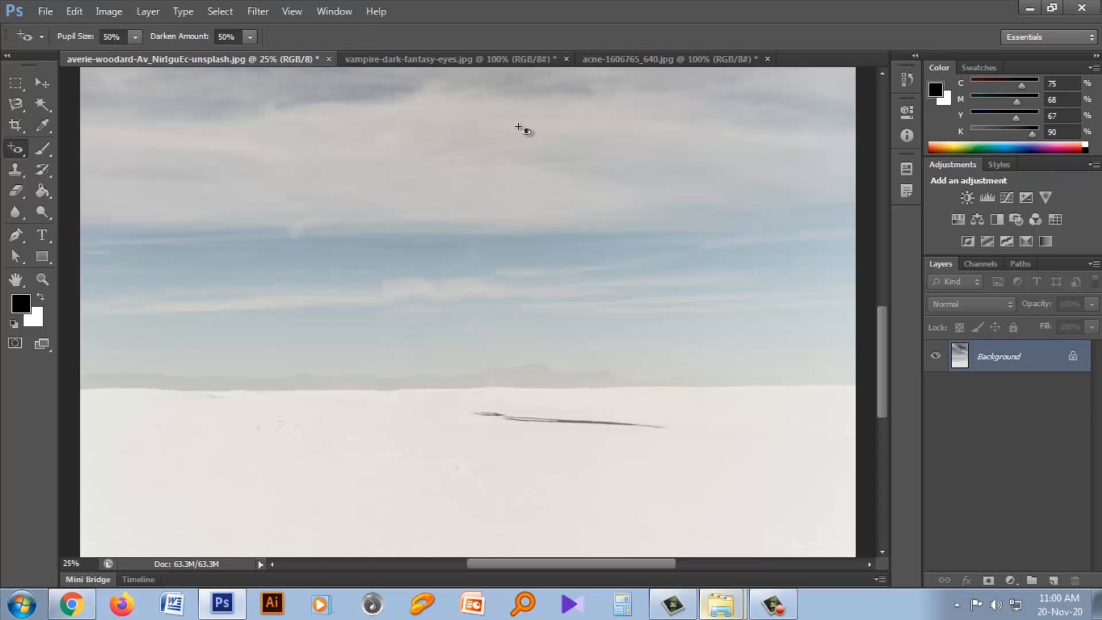
pyautogui.click(600, 59)
pyautogui.click(243, 58)
pyautogui.click(394, 60)
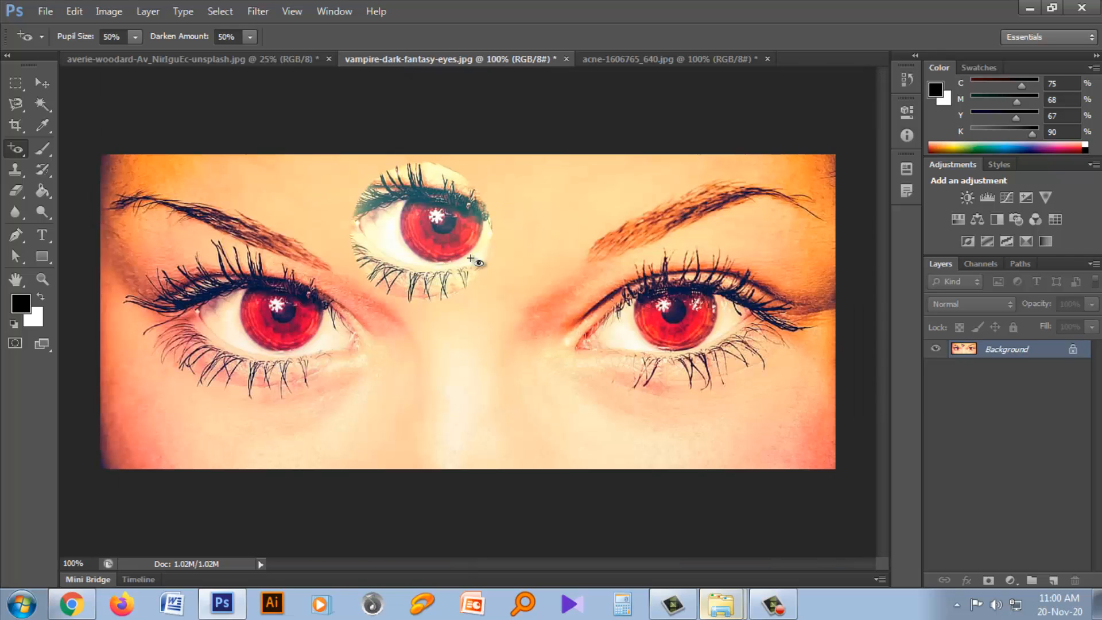
# Step: Turn the red iris of the original eye on the image's left side dark with the Red Eye Tool
pyautogui.hotkey('ctrl', '+')
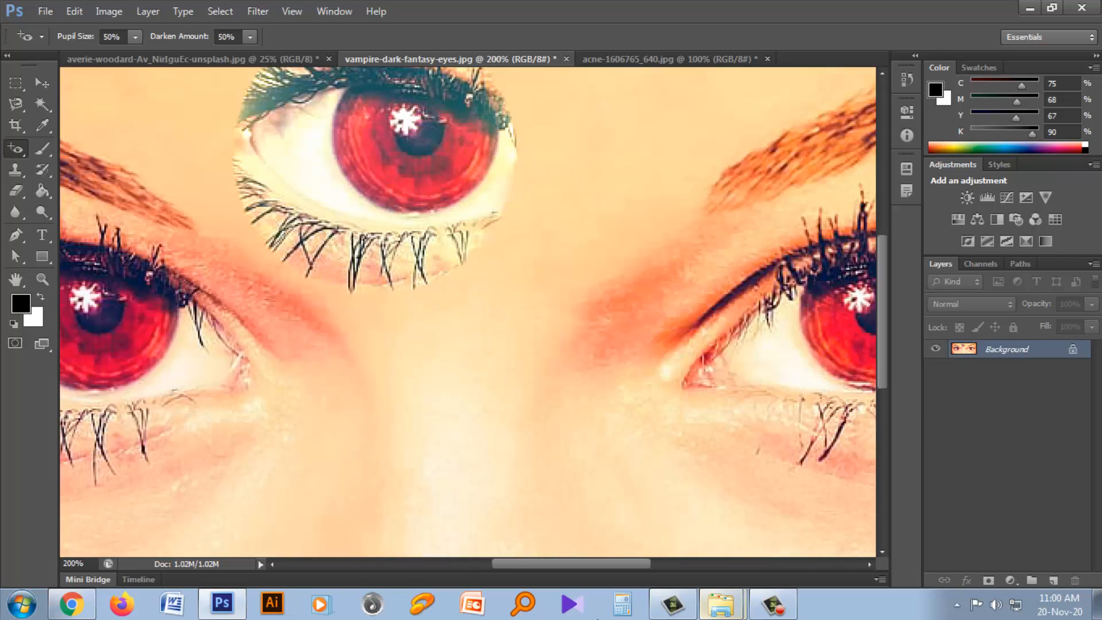
pyautogui.moveTo(565, 566); pyautogui.dragTo(482, 564)
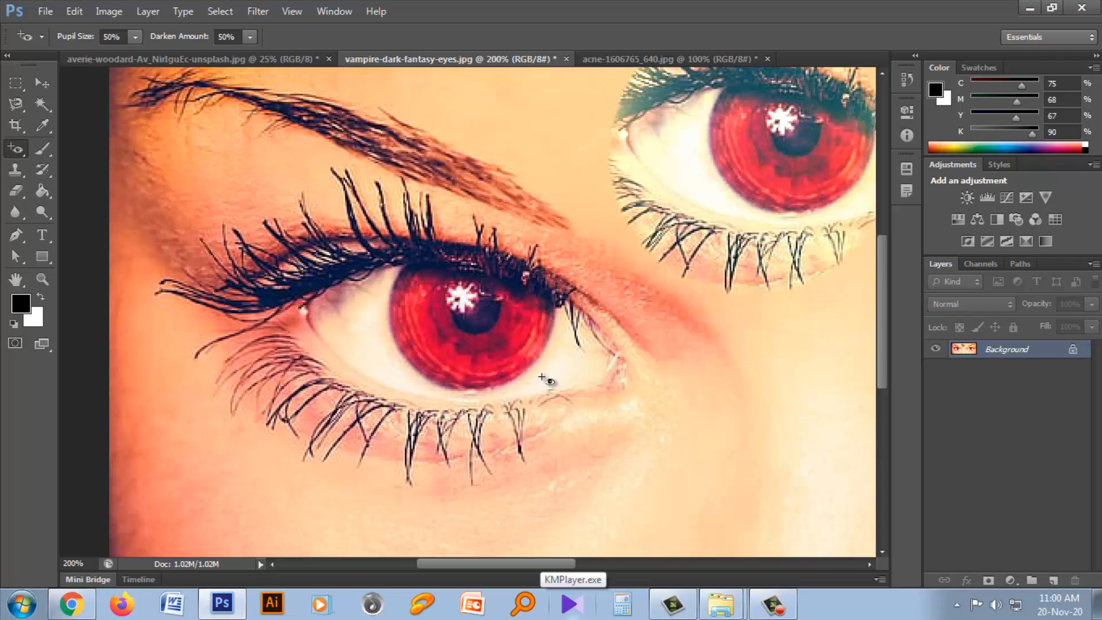
pyautogui.click(422, 332)
pyautogui.click(484, 357)
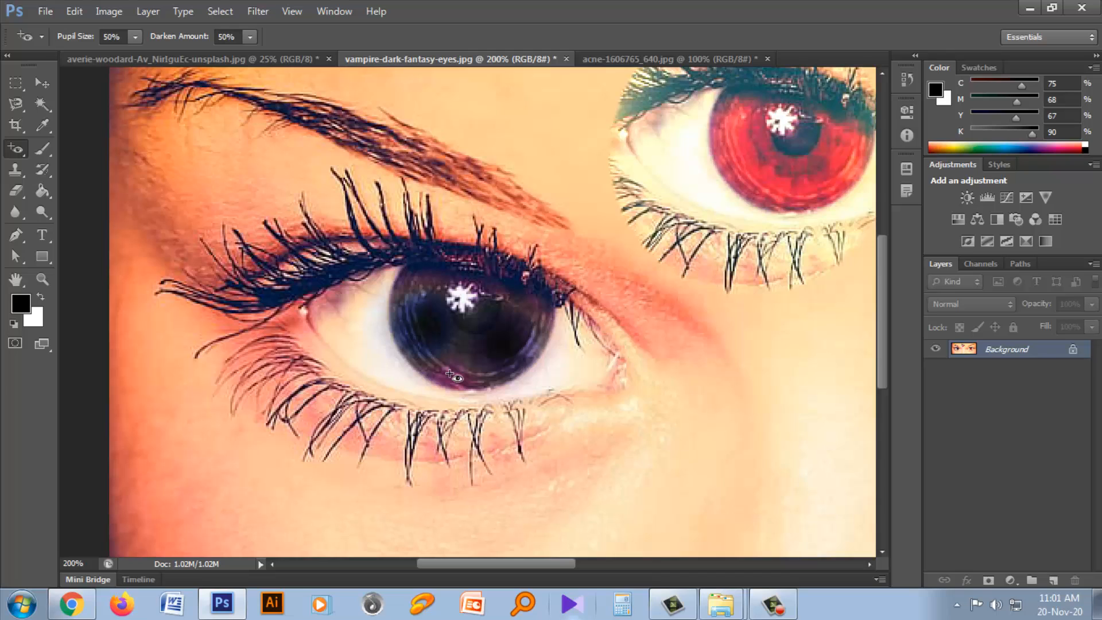
pyautogui.hotkey('ctrl', '-')
pyautogui.hotkey('ctrl', '-')
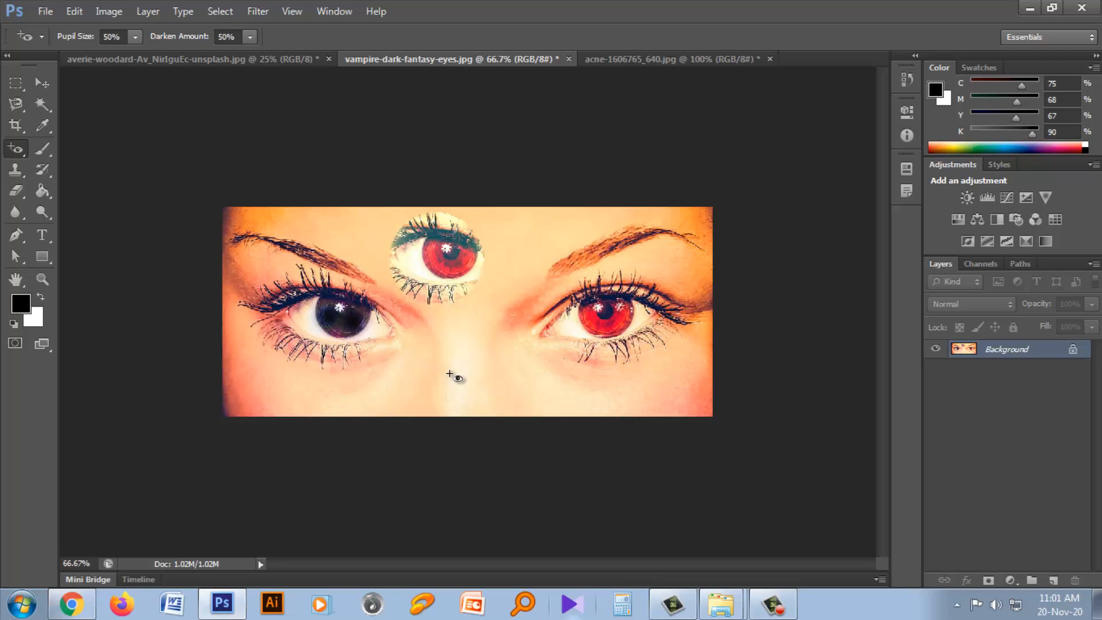
pyautogui.click(764, 604)
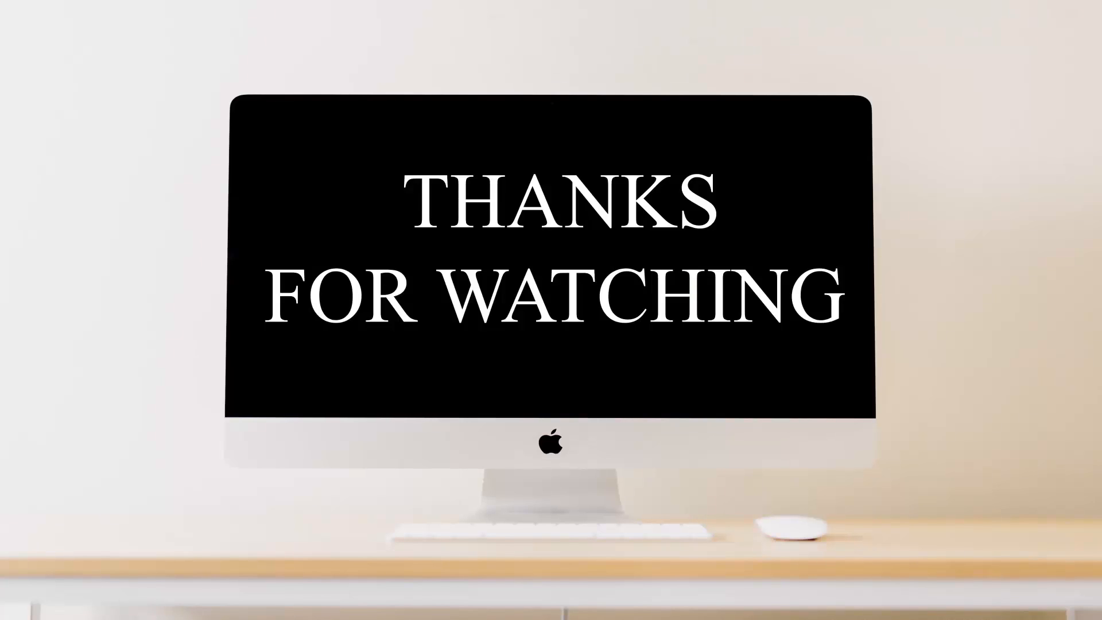